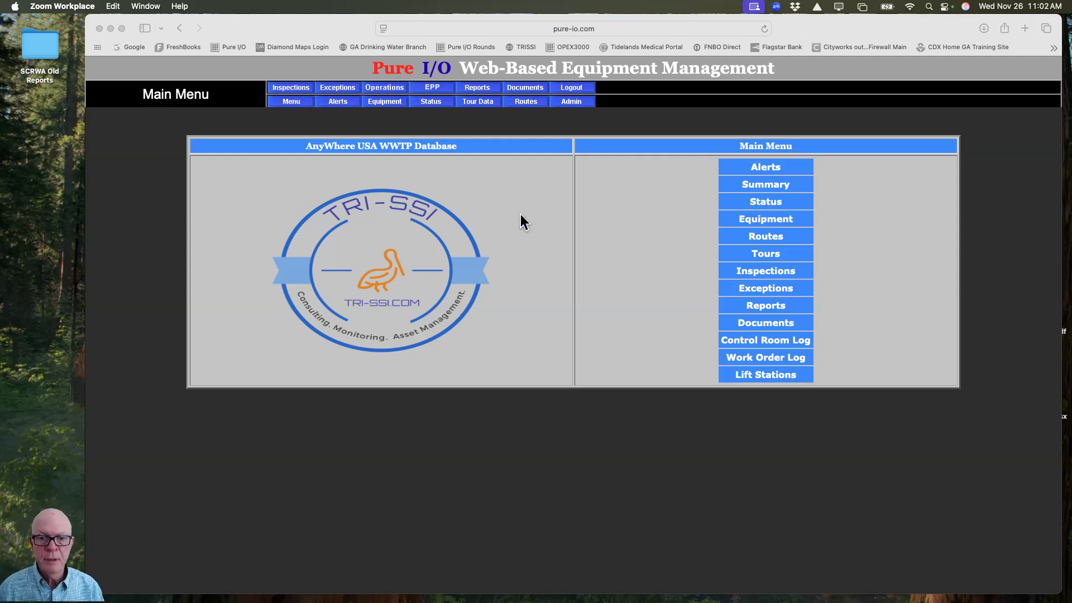
Log out and log back in with the saved user name and password.
click(580, 88)
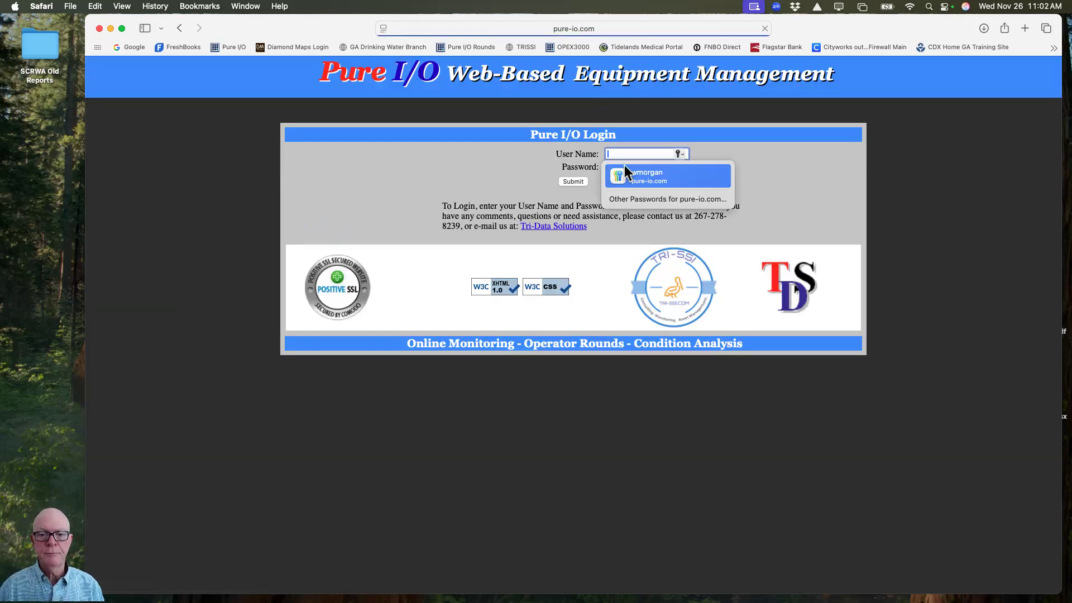
click(641, 173)
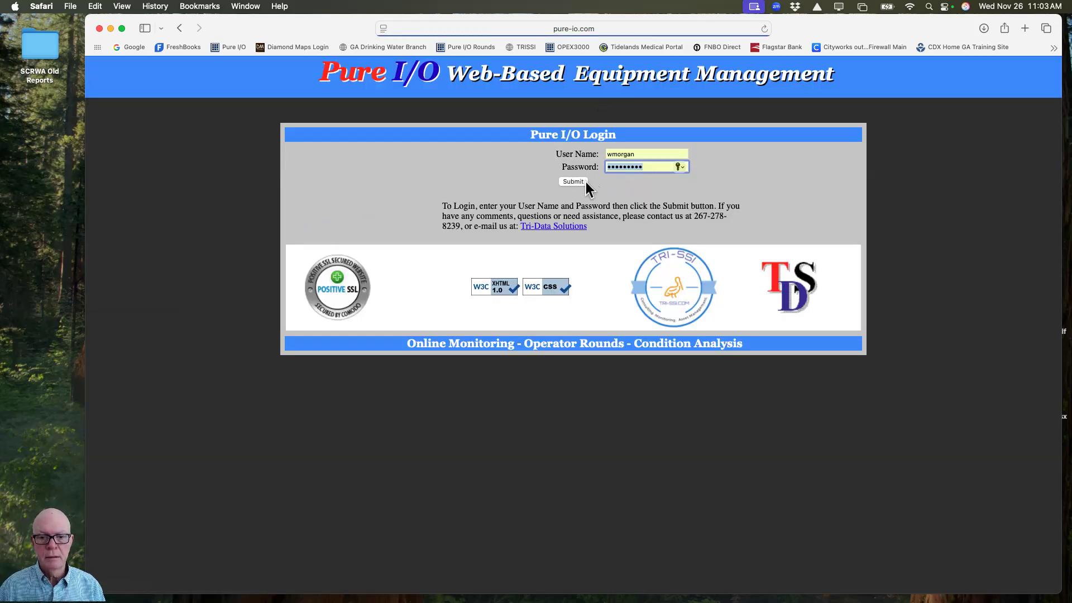
click(582, 182)
click(577, 183)
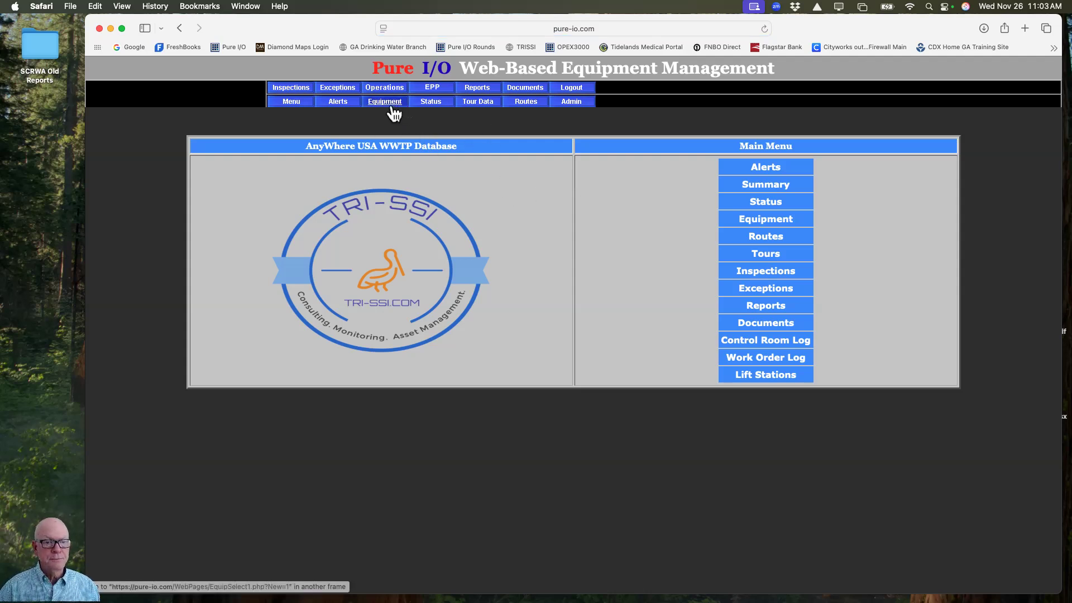
From the Operations work orders list, open the CM work order for EFFLUENT PUMP STATION SUMP S-5 for editing.
click(403, 90)
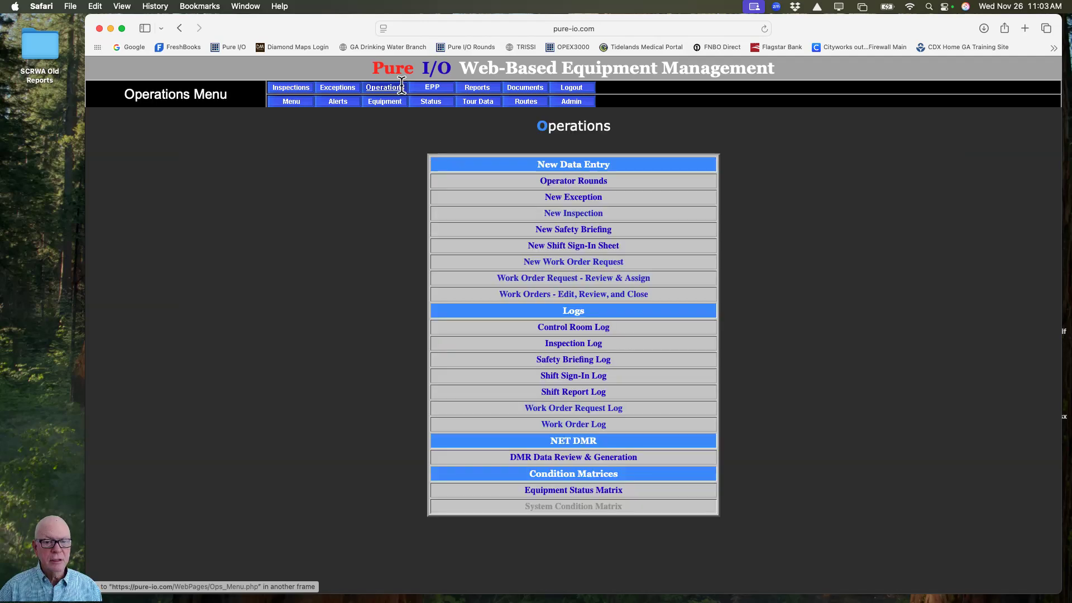
click(549, 298)
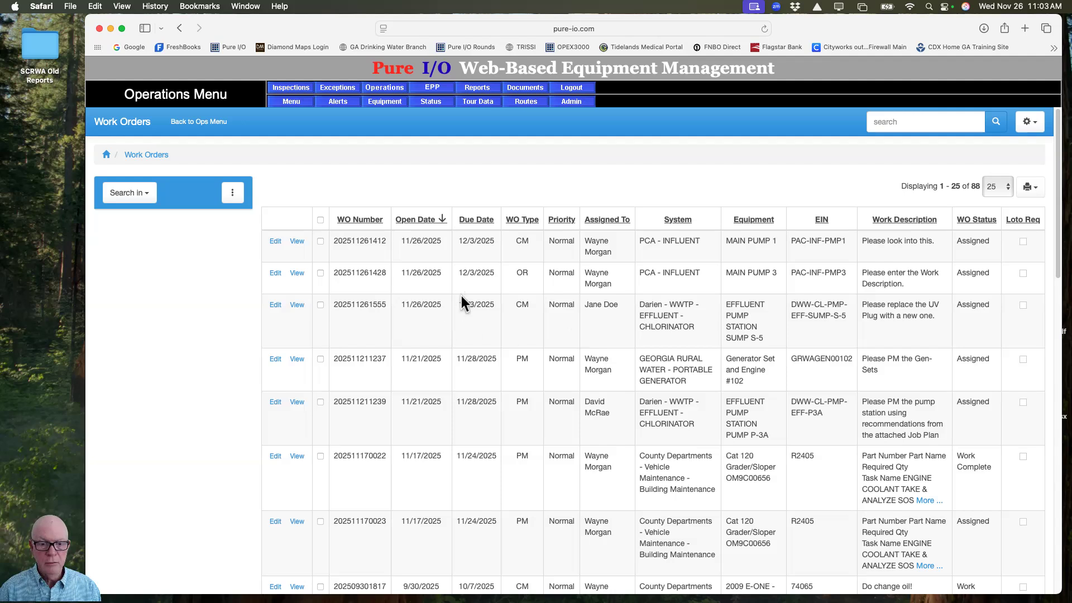
scroll(533, 310, down, 2)
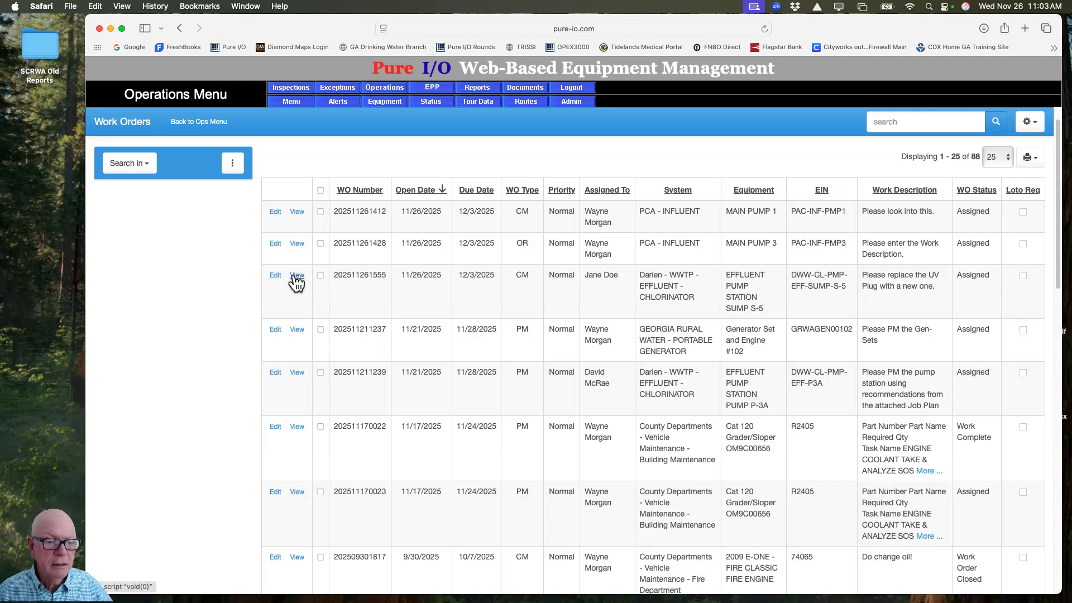
click(276, 276)
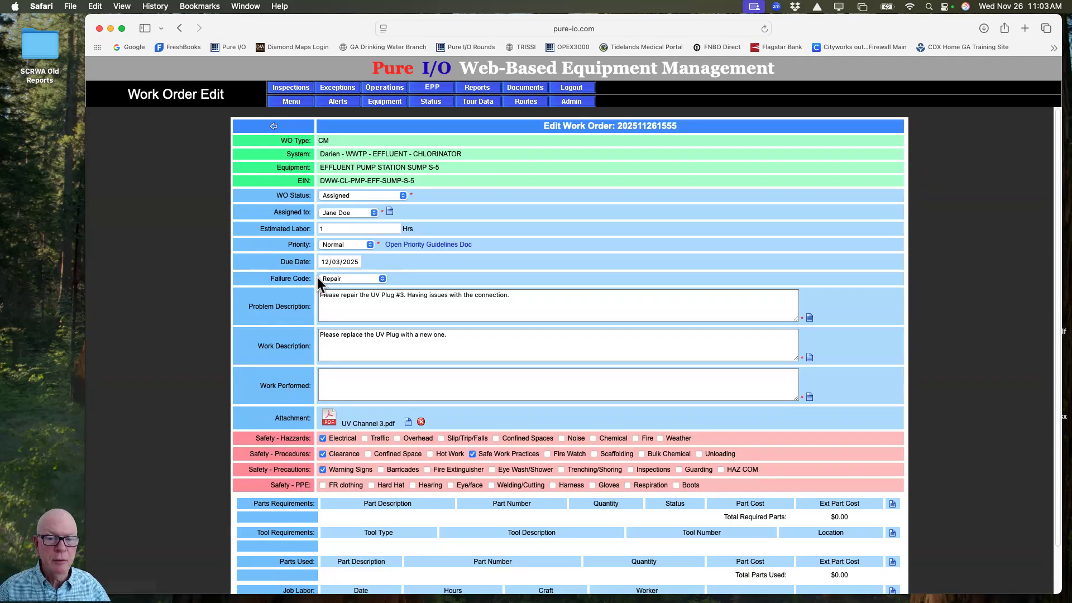
Review the work order's details and its attachment UV Channel 3.pdf, then return to the work order.
scroll(507, 338, down, 3)
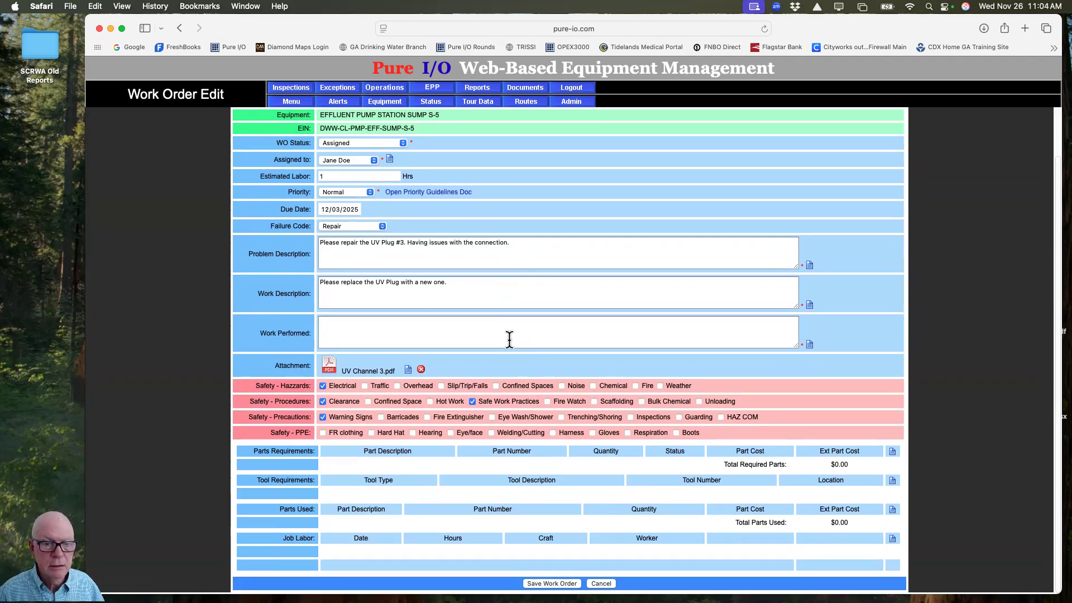
scroll(472, 279, up, 3)
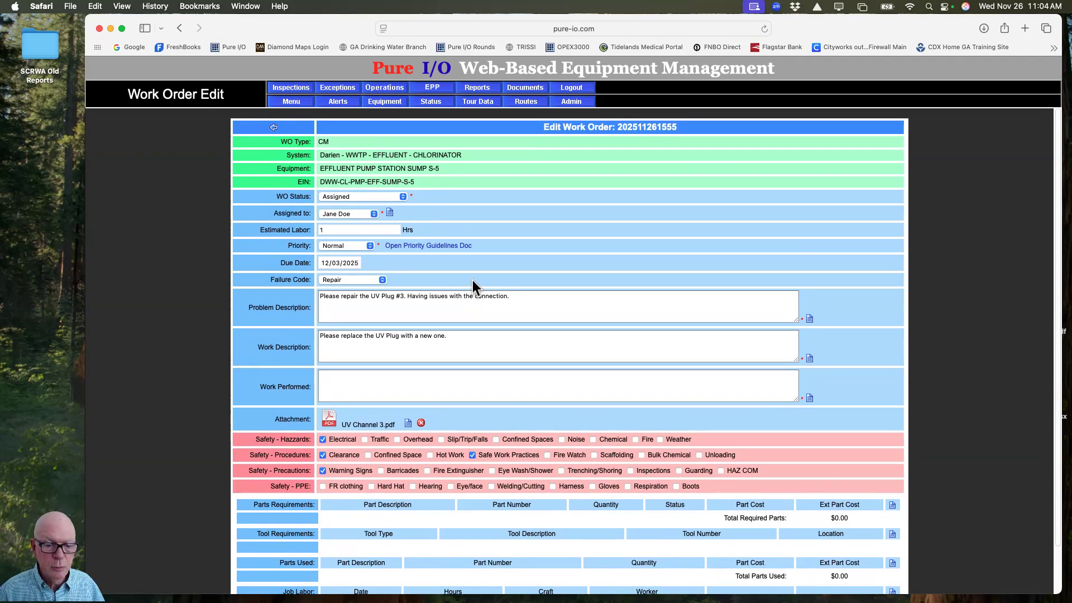
scroll(430, 304, down, 3)
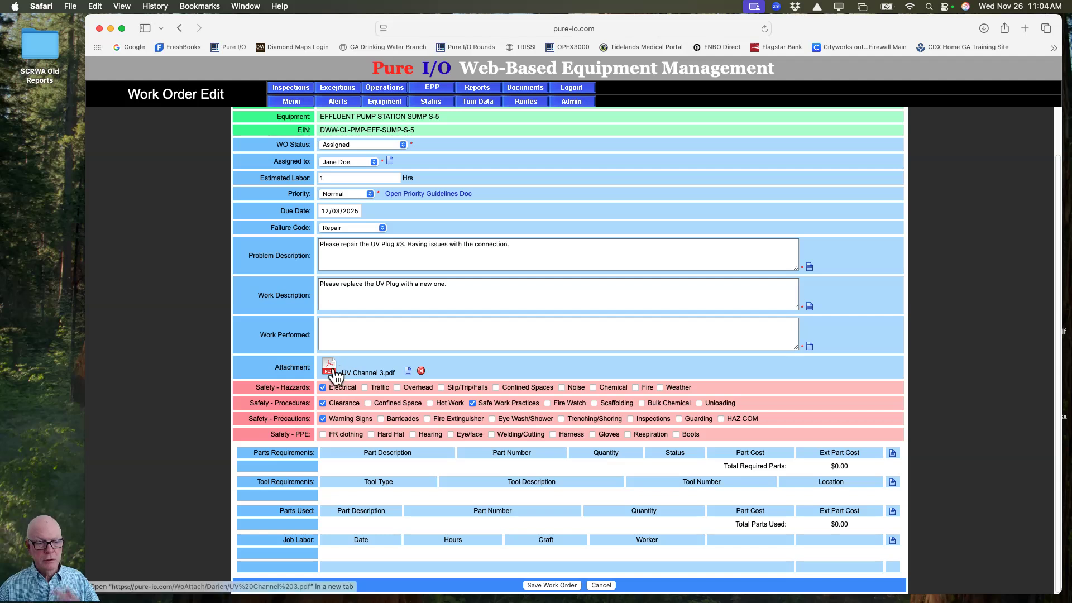
click(330, 368)
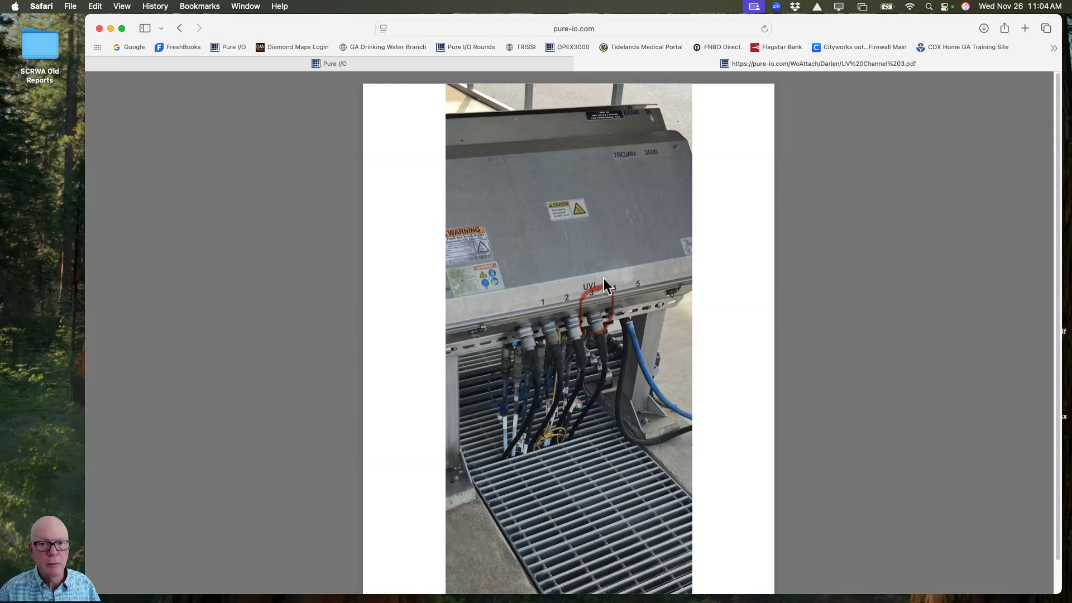
click(580, 64)
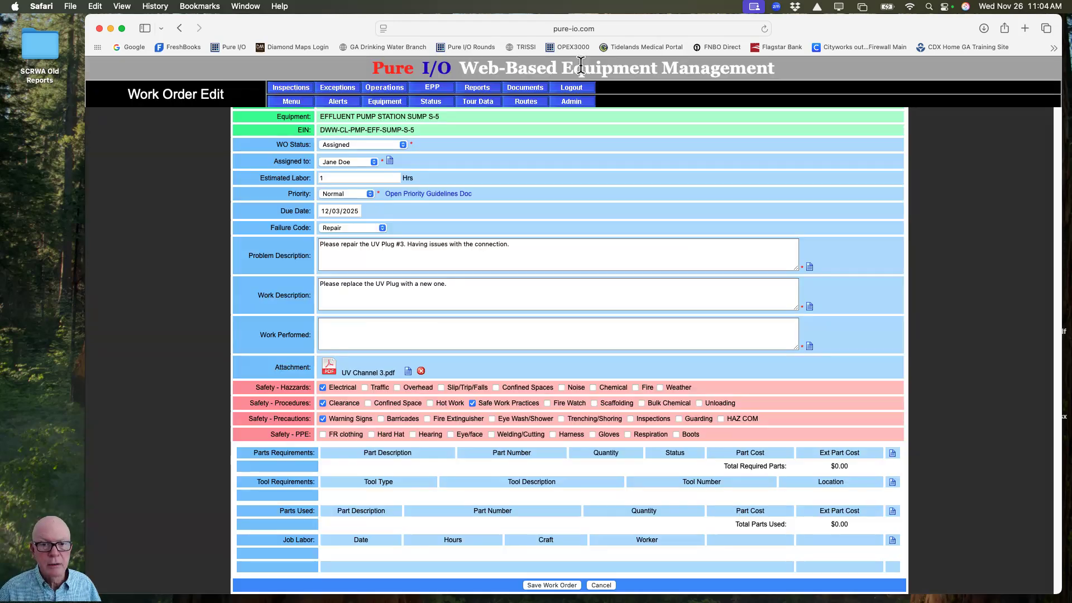
Copy the work order number from the heading of the work order being edited.
scroll(416, 302, up, 3)
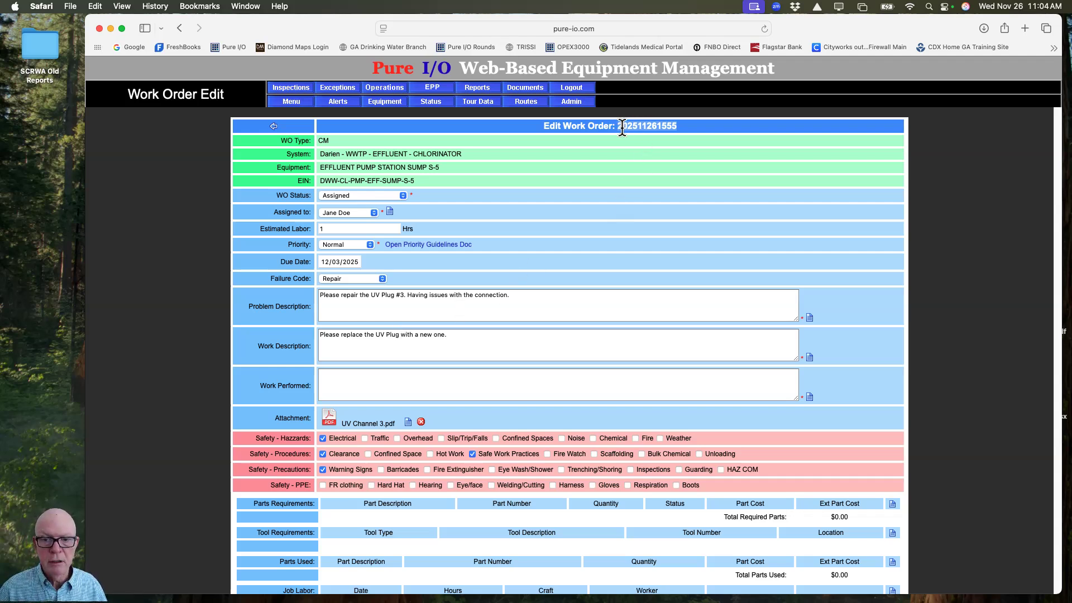
double_click(642, 127)
key(super+c)
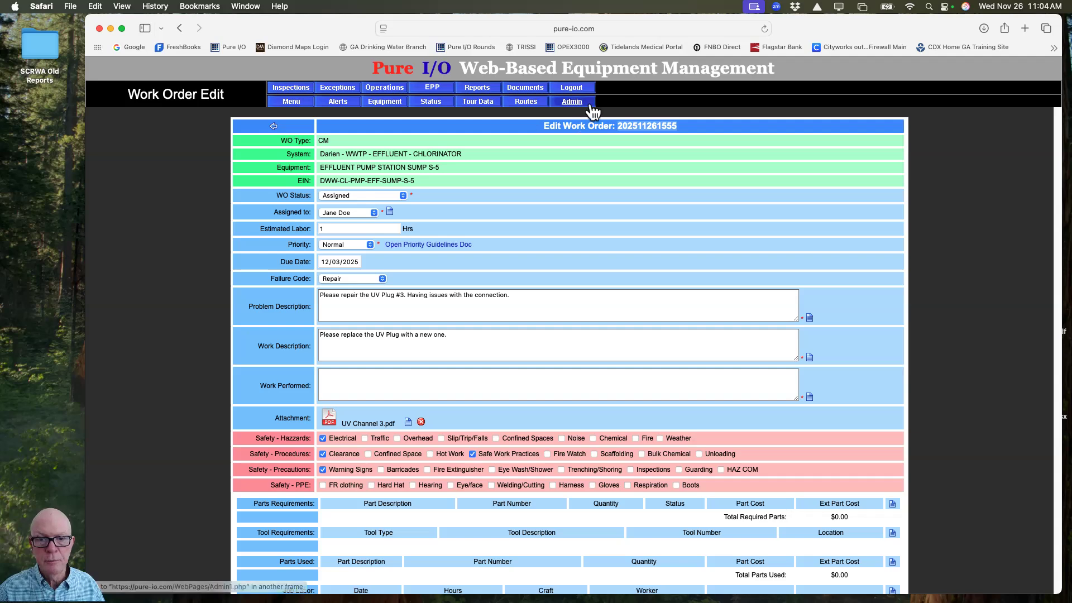
Open the Parts Table in the Admin area and start a new part record.
click(571, 102)
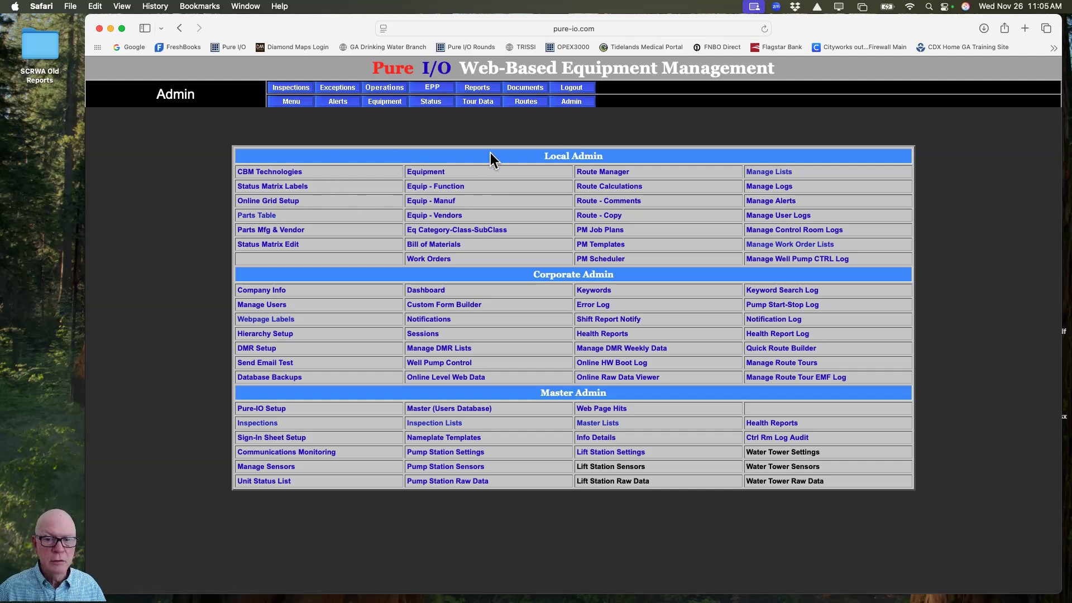
click(301, 103)
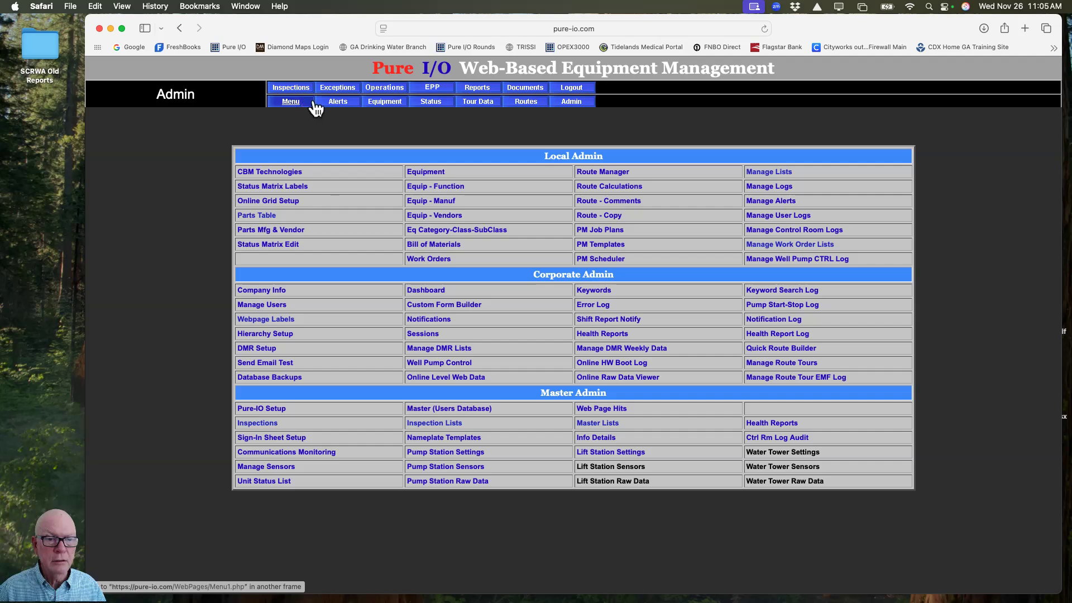
click(586, 105)
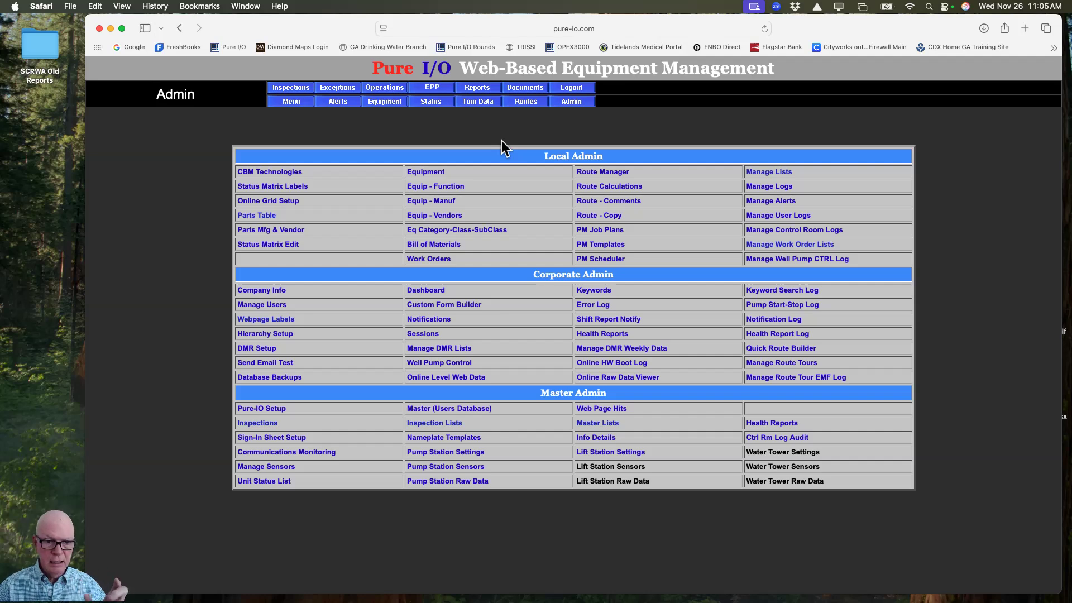
click(260, 218)
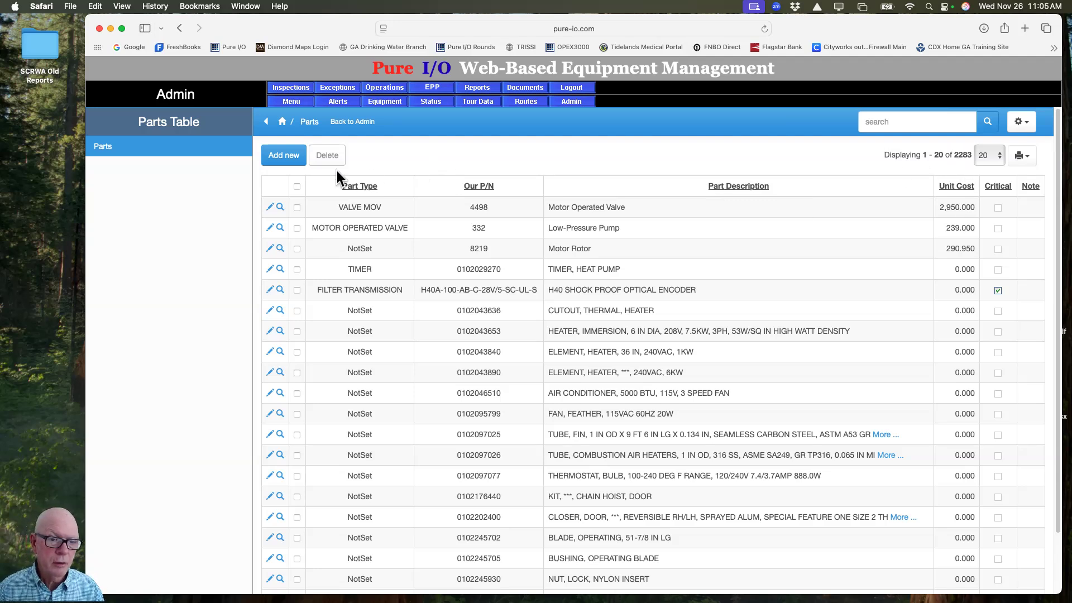
click(295, 156)
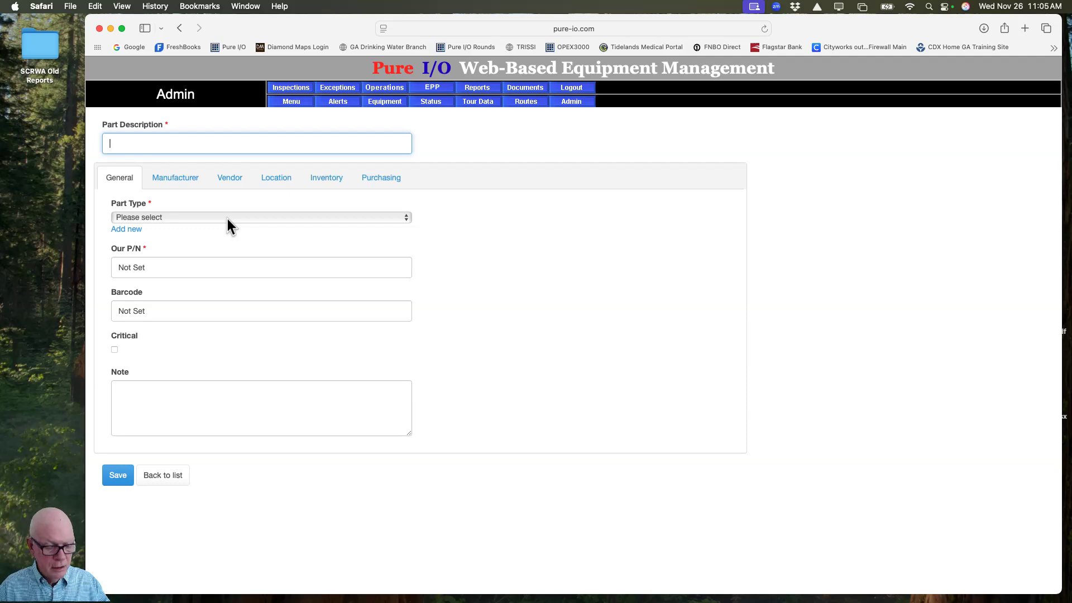
Enter the part description "ELECTRICAL PLUG FOR UV SYSTEM WO#" followed directly by the copied work order number.
key(Caps_Lock)
text(ELE)
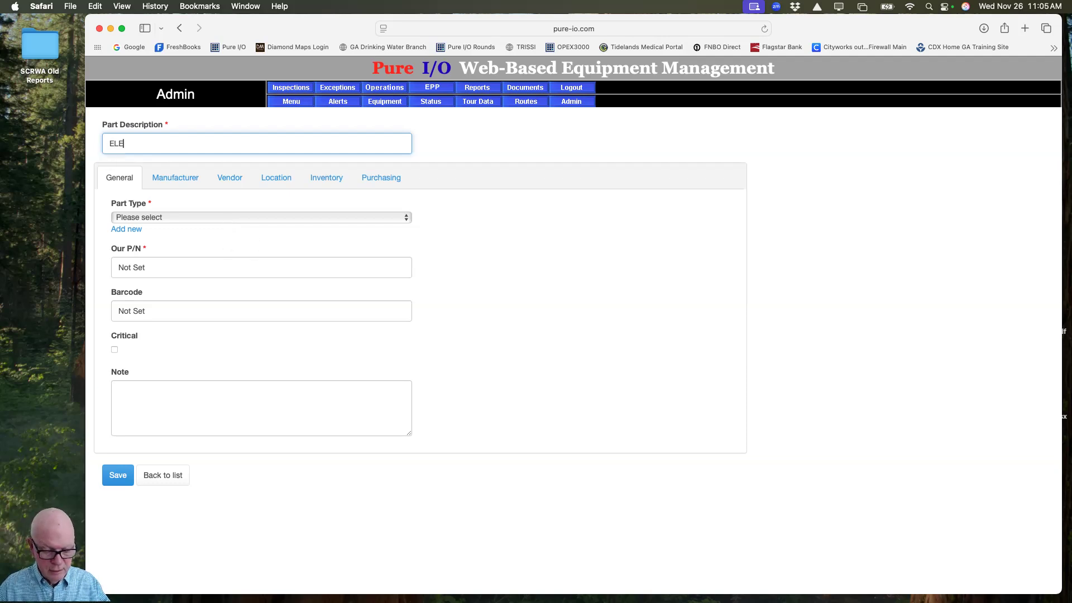
text(CTRIC)
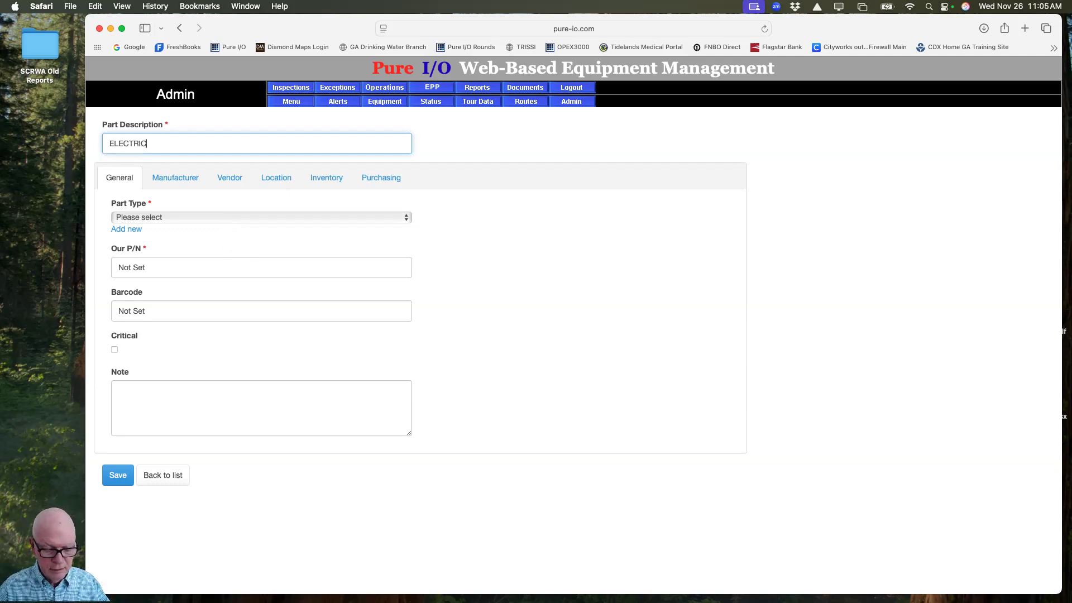
text(AL)
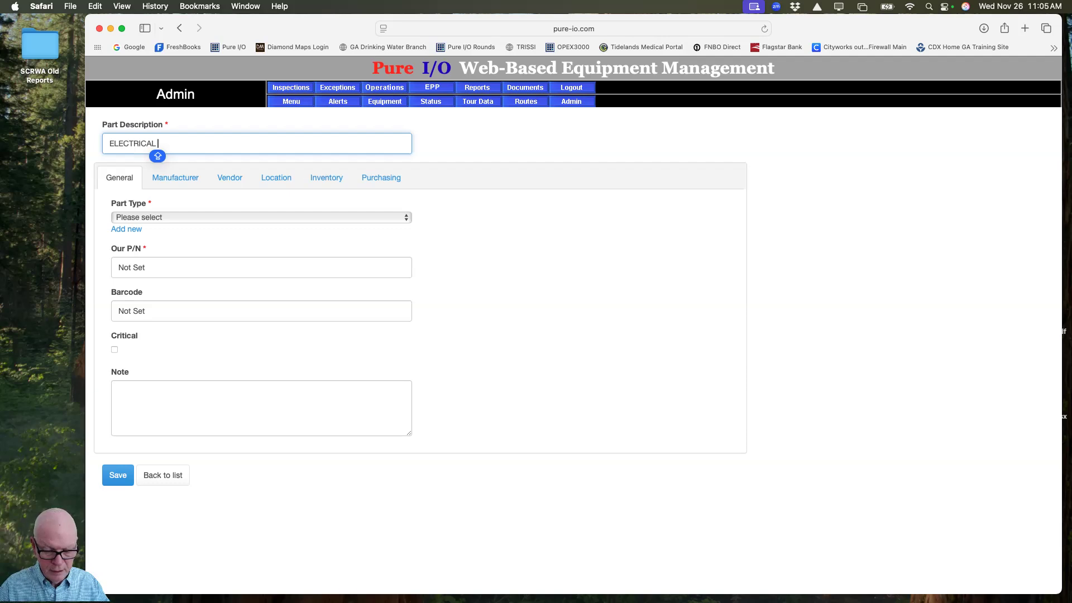
text( PLUG FO)
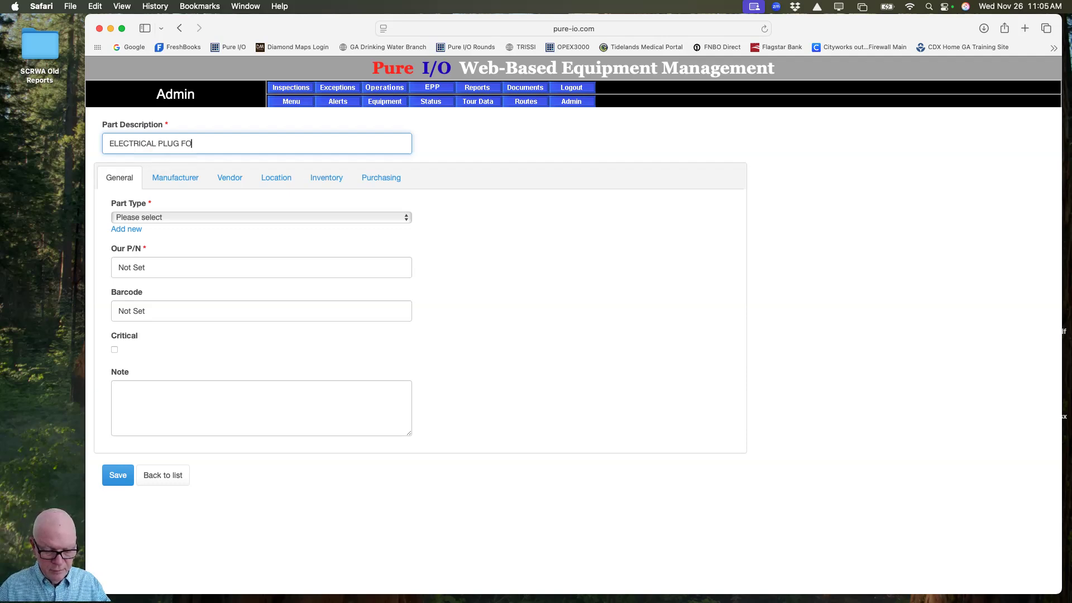
text(R UV )
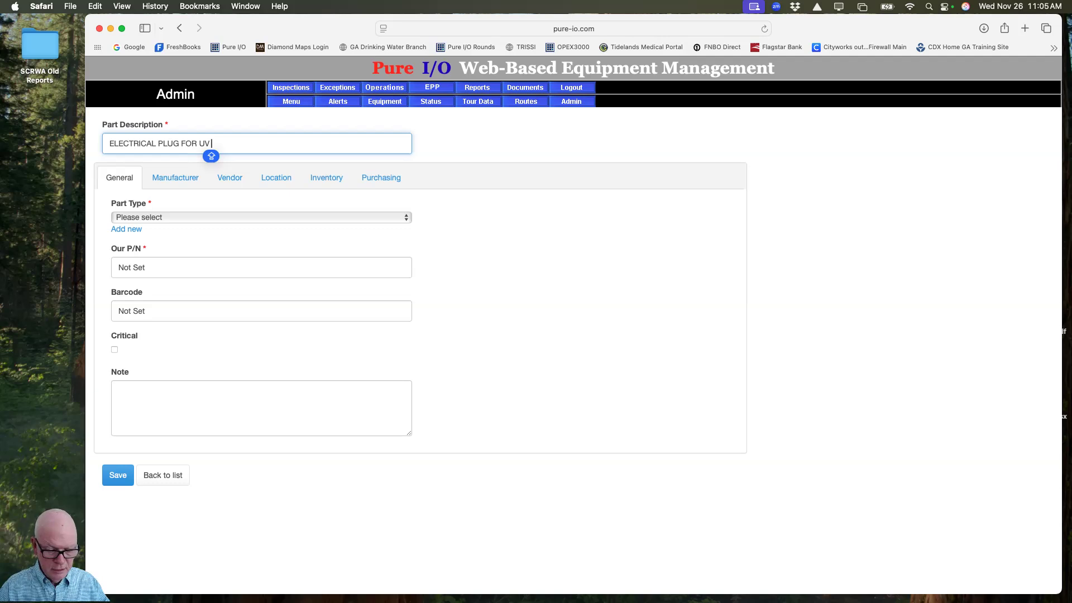
text(SYSTEM)
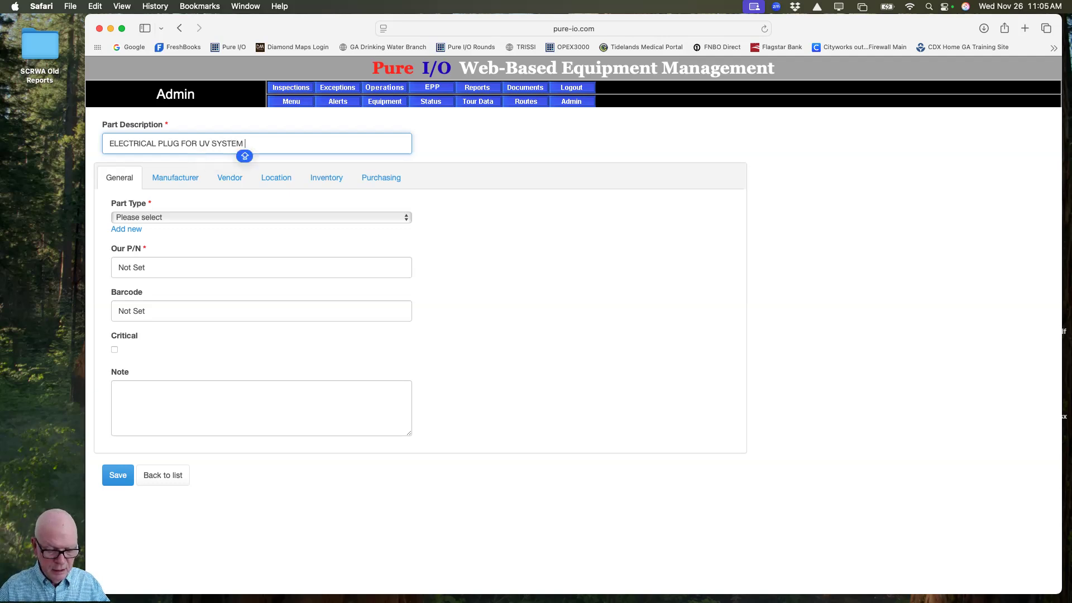
key(super+v)
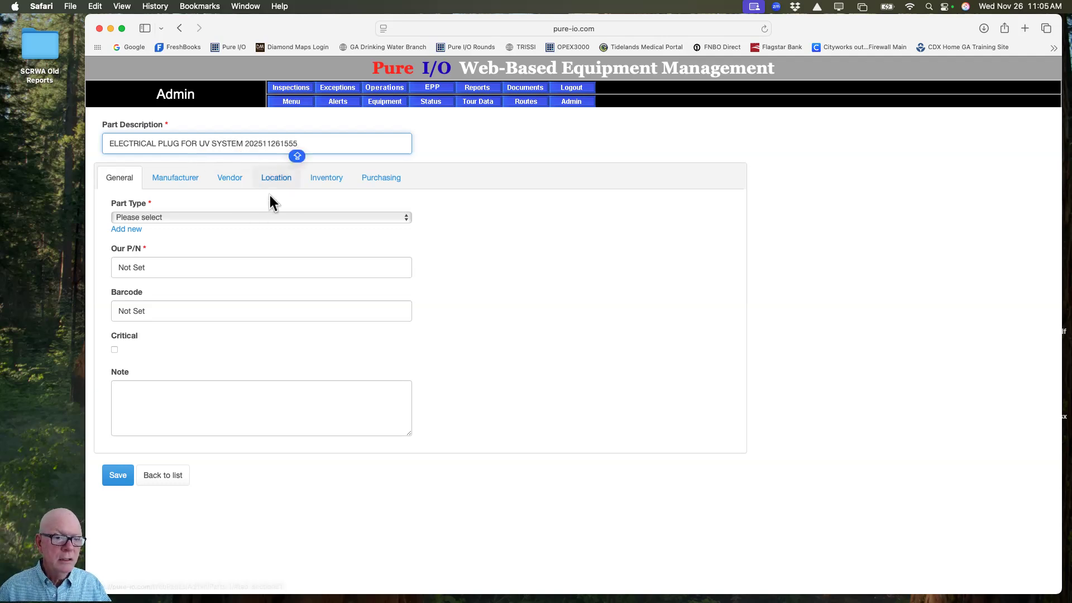
click(246, 145)
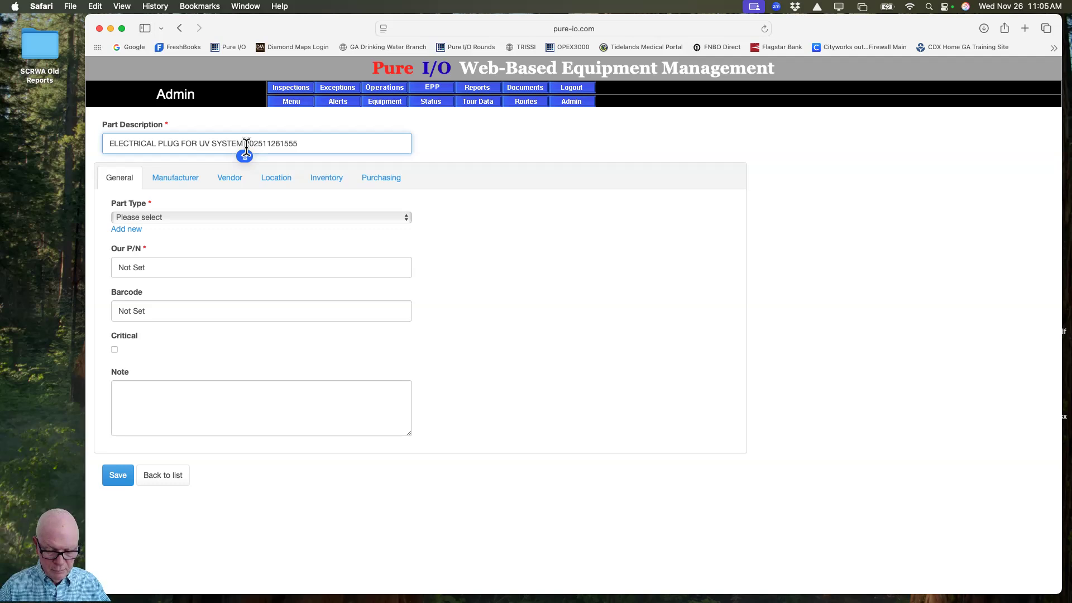
text(WO#)
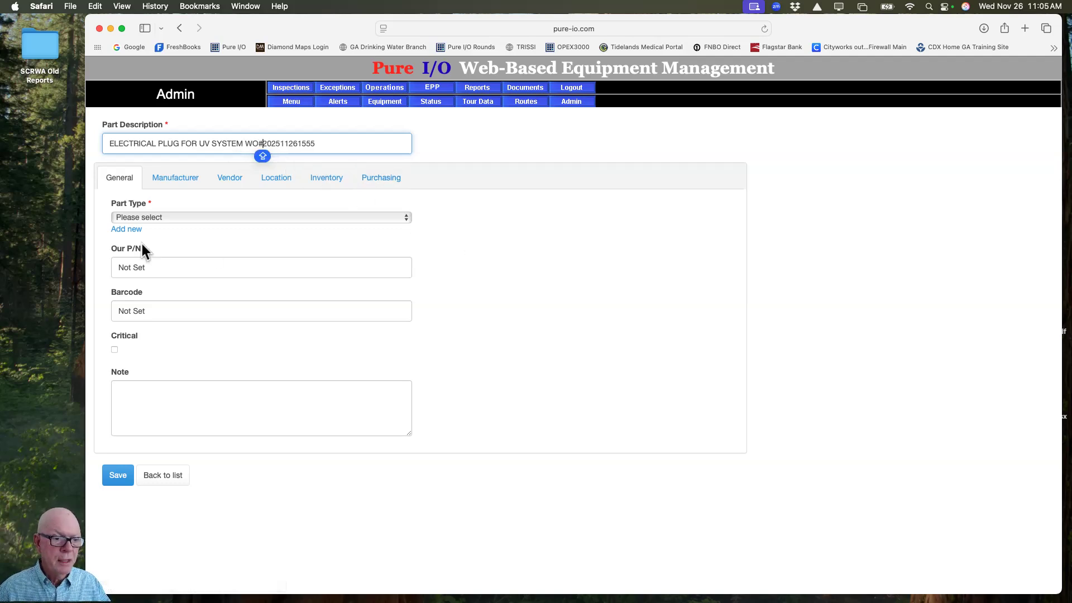
Set the new part's type to Direct Turnover (DTO).
click(175, 217)
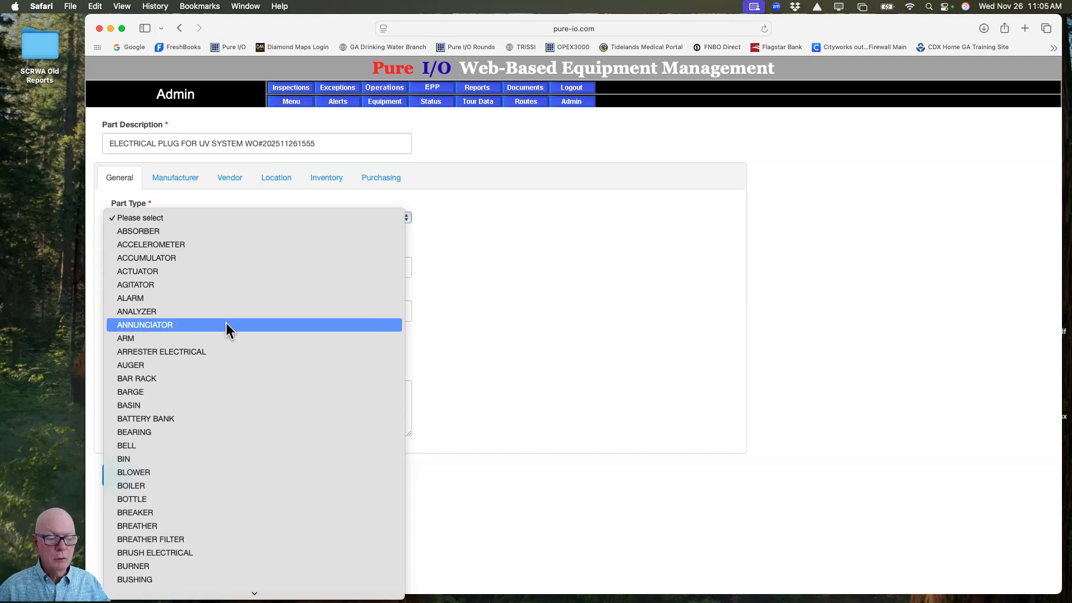
scroll(237, 344, down, 10)
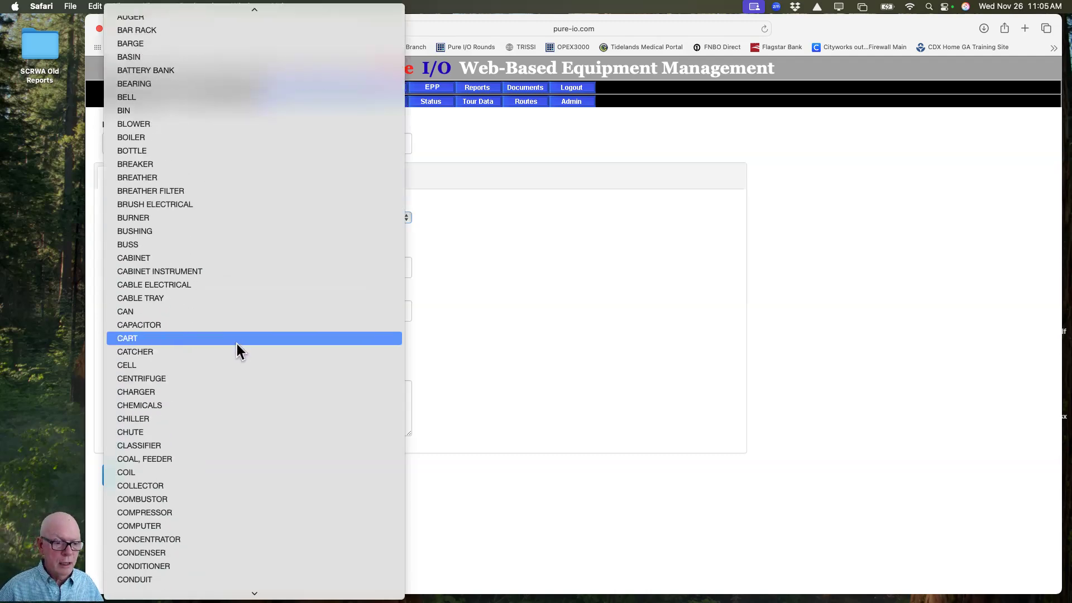
scroll(236, 344, down, 12)
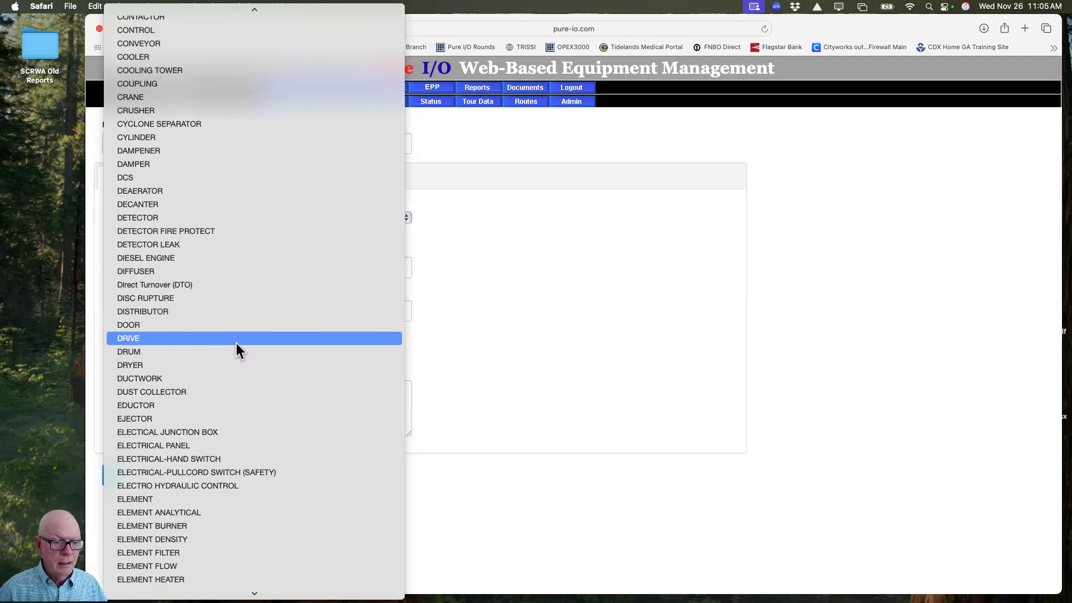
click(174, 285)
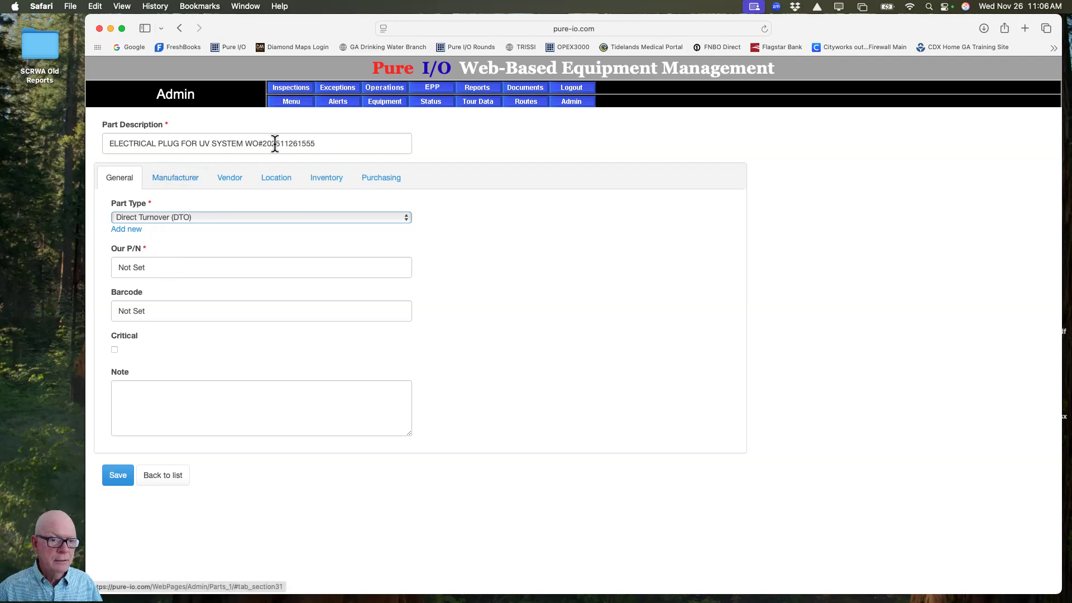
Replace the Our P/N value with the work order number copied from the part description.
drag(165, 266, 100, 265)
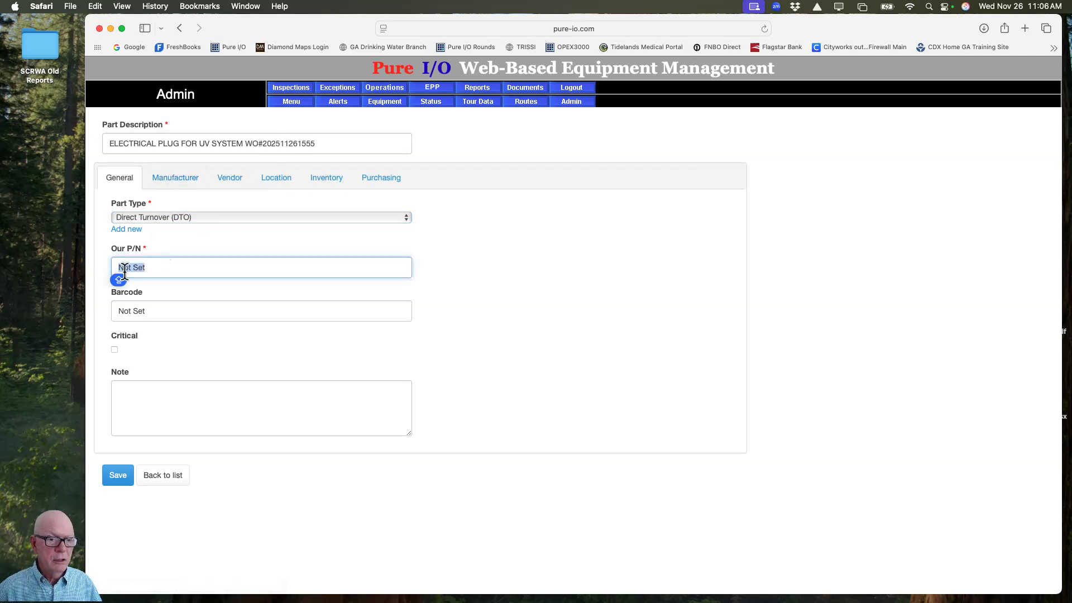
double_click(297, 144)
key(super+c)
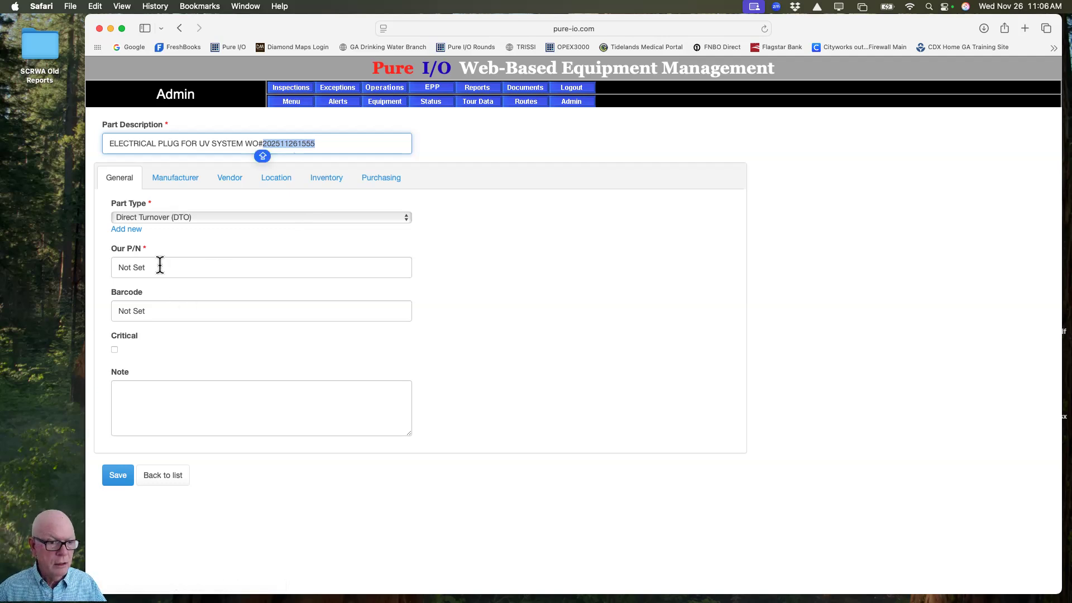
drag(158, 267, 122, 269)
key(super+v)
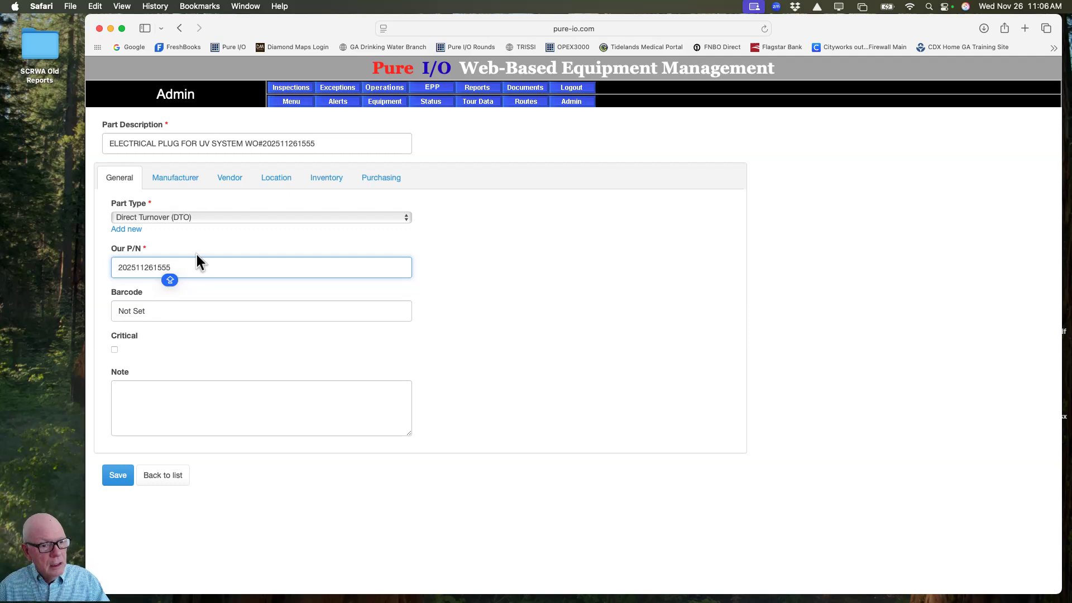
drag(179, 147, 100, 144)
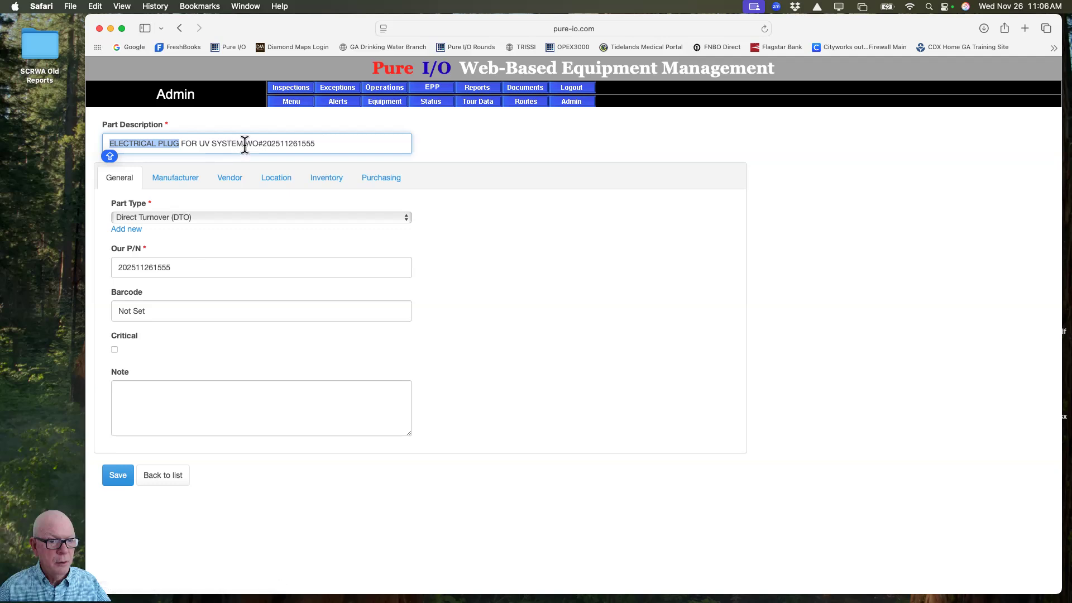
drag(244, 146, 85, 149)
key(super+c)
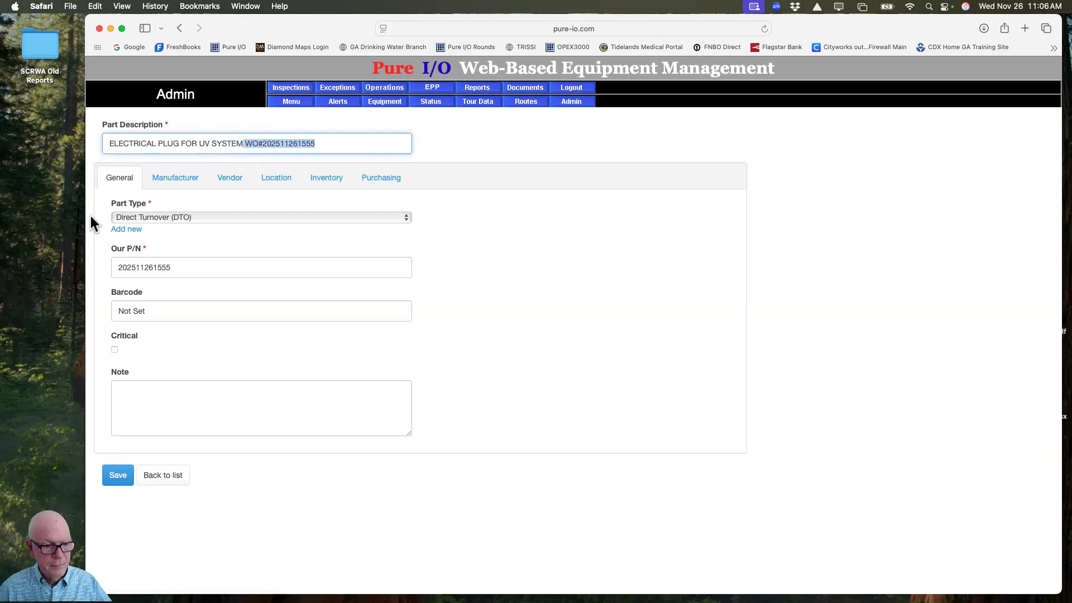
drag(162, 311, 83, 315)
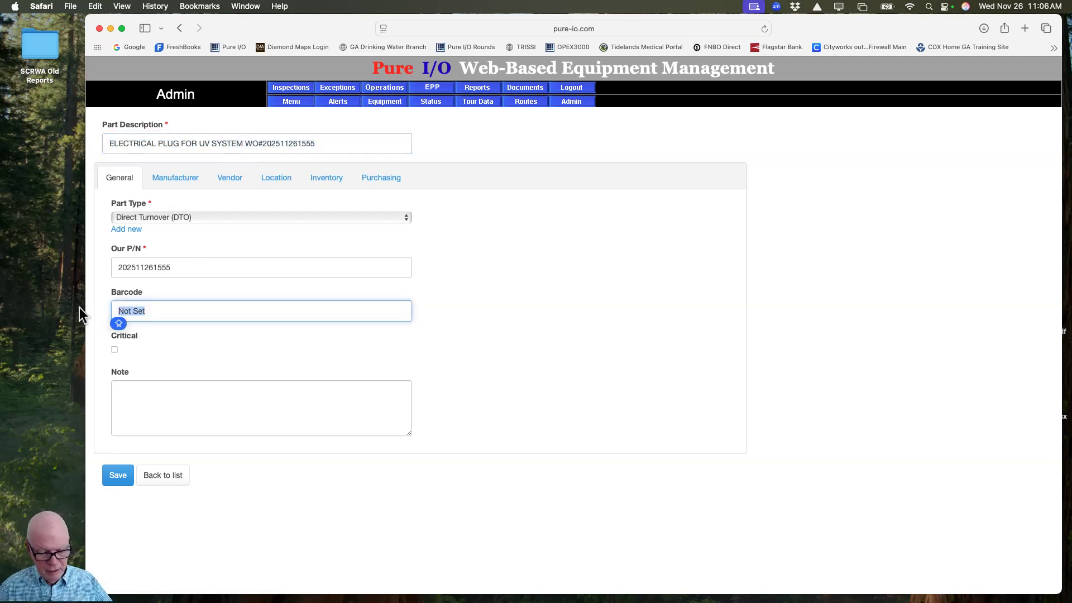
key(super+v)
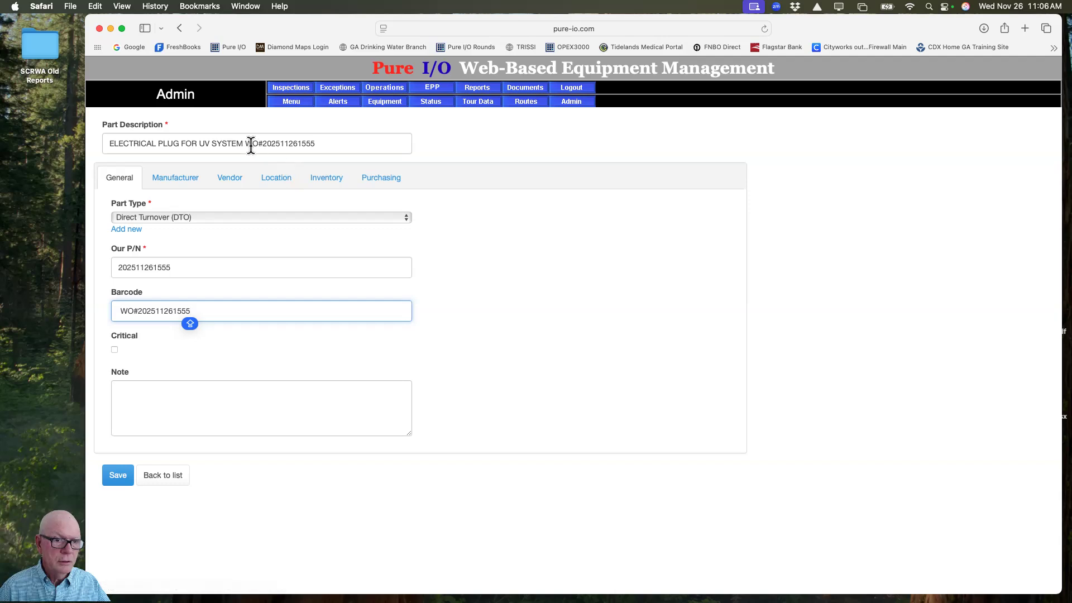
Replace the Barcode value with "ELECTRICAL PLUG FOR UV SYSTEM" copied from the part description.
drag(243, 143, 118, 145)
key(super+c)
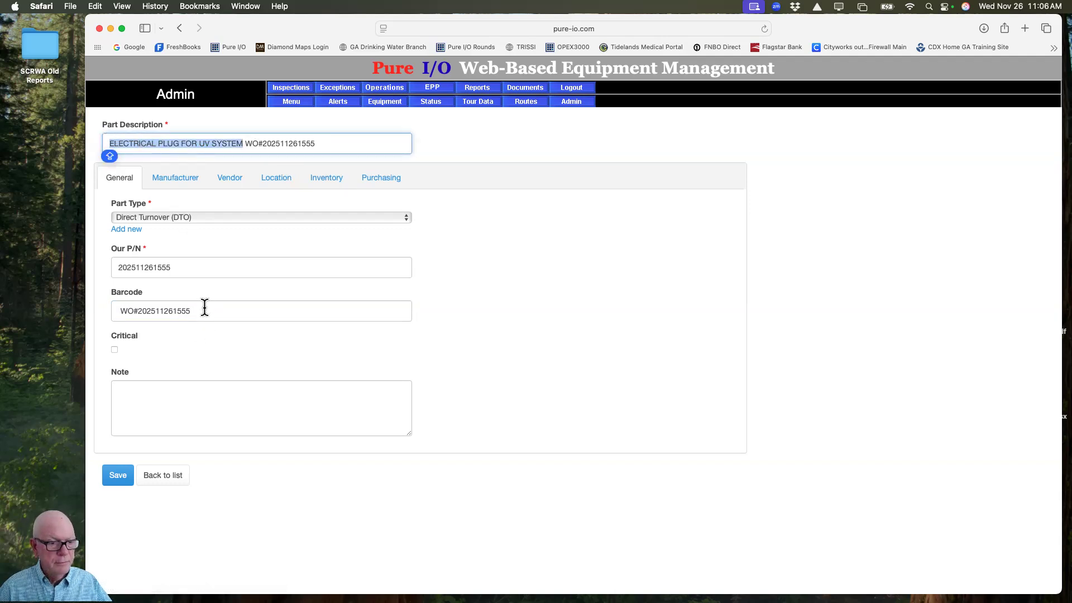
drag(203, 310, 91, 307)
key(super+v)
key(Caps_Lock)
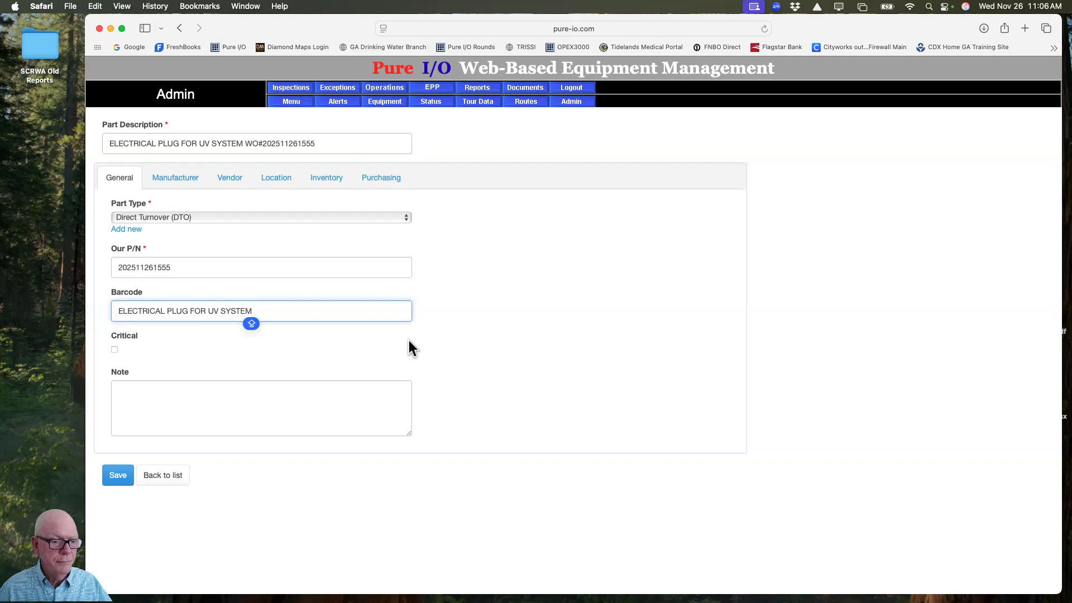
Enter the note "For WO#" followed by a space and the work order number copied from the part description.
click(232, 391)
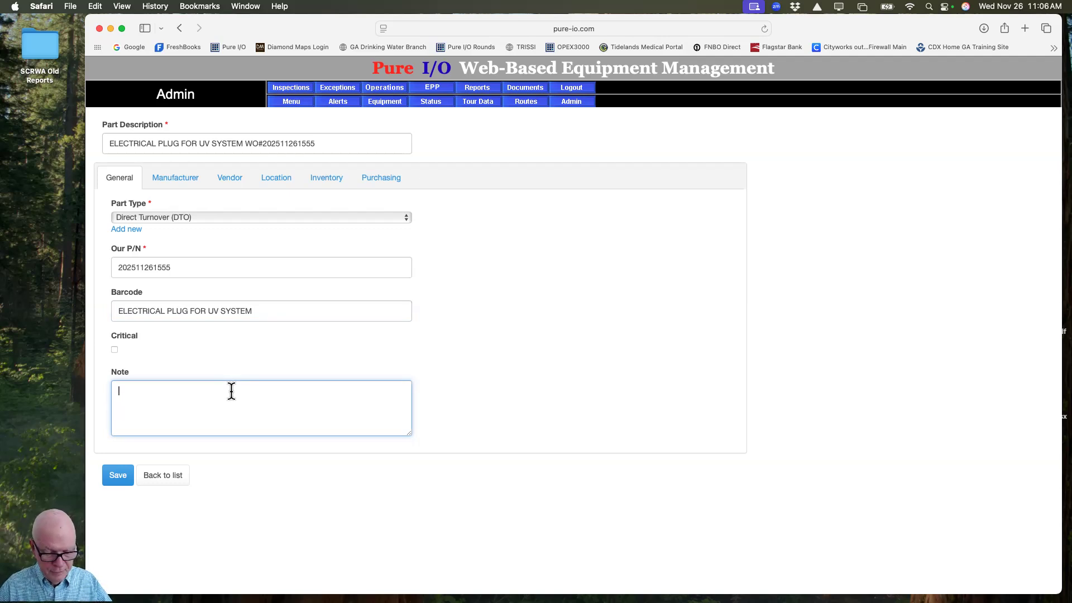
text(For WO#)
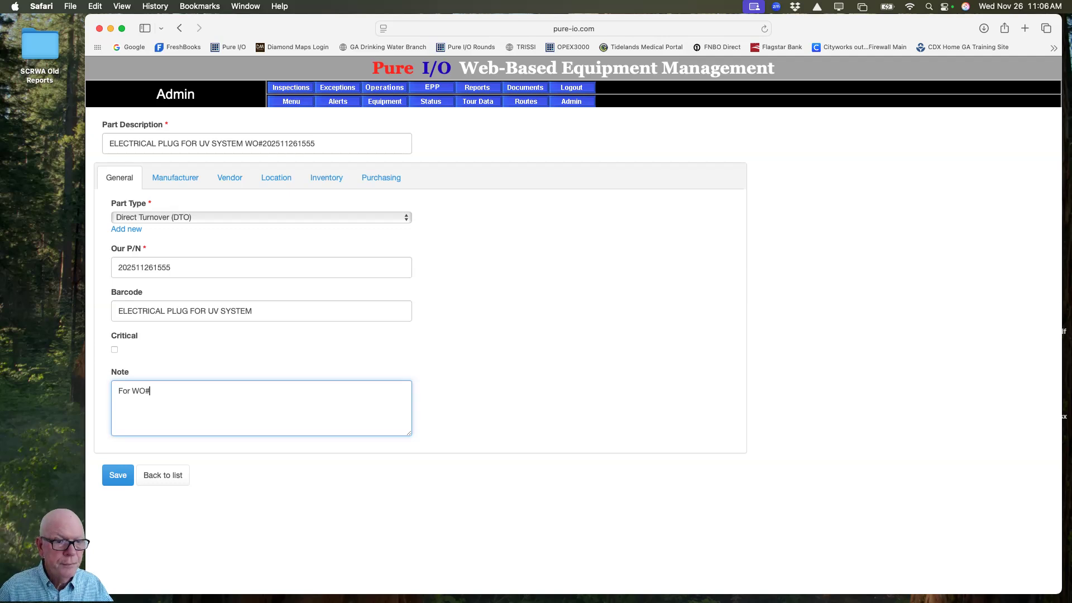
double_click(297, 144)
key(super+c)
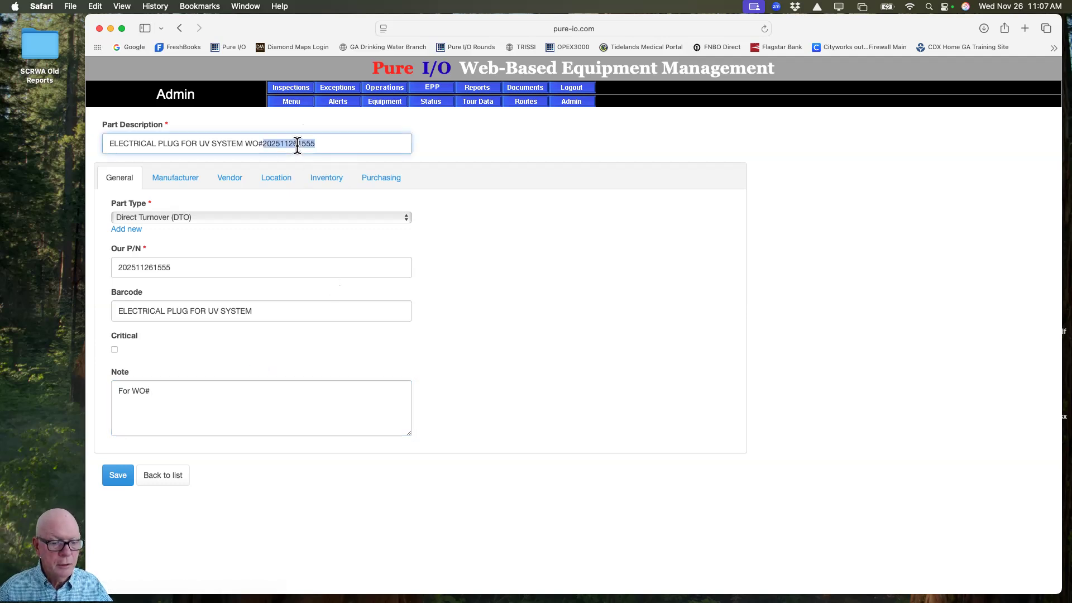
click(178, 393)
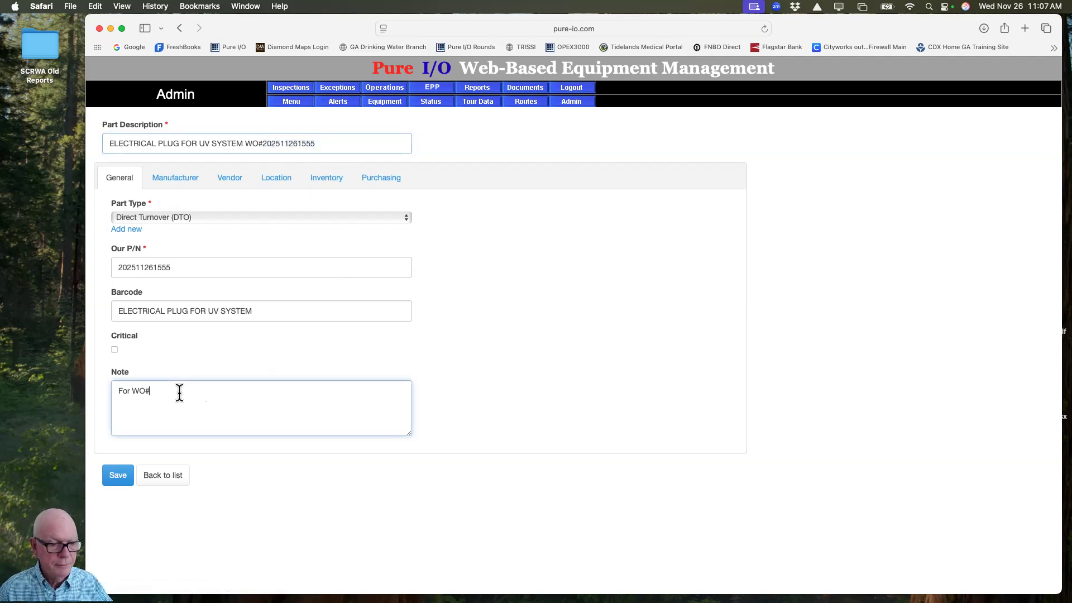
key(super+v)
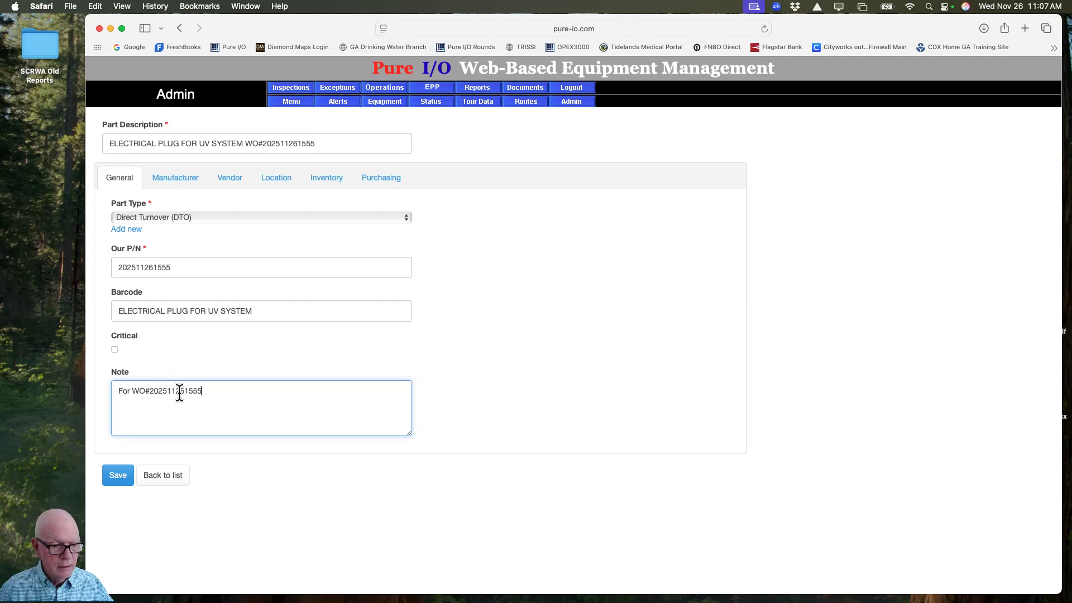
click(149, 392)
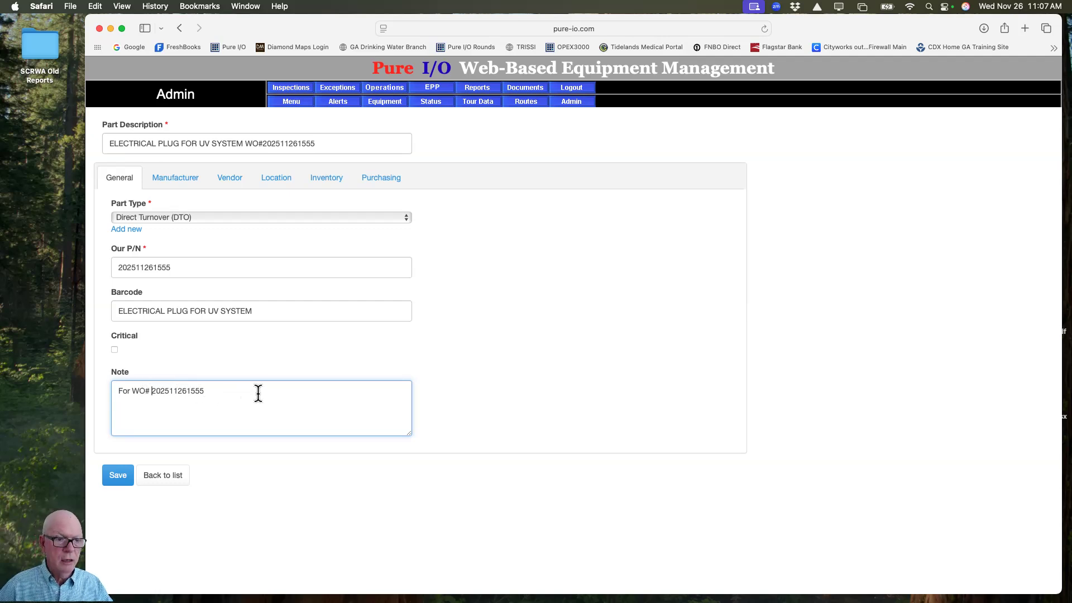
Keep Default Entry as the part's manufacturer and set the Manufacturer P/N to N/A.
click(179, 181)
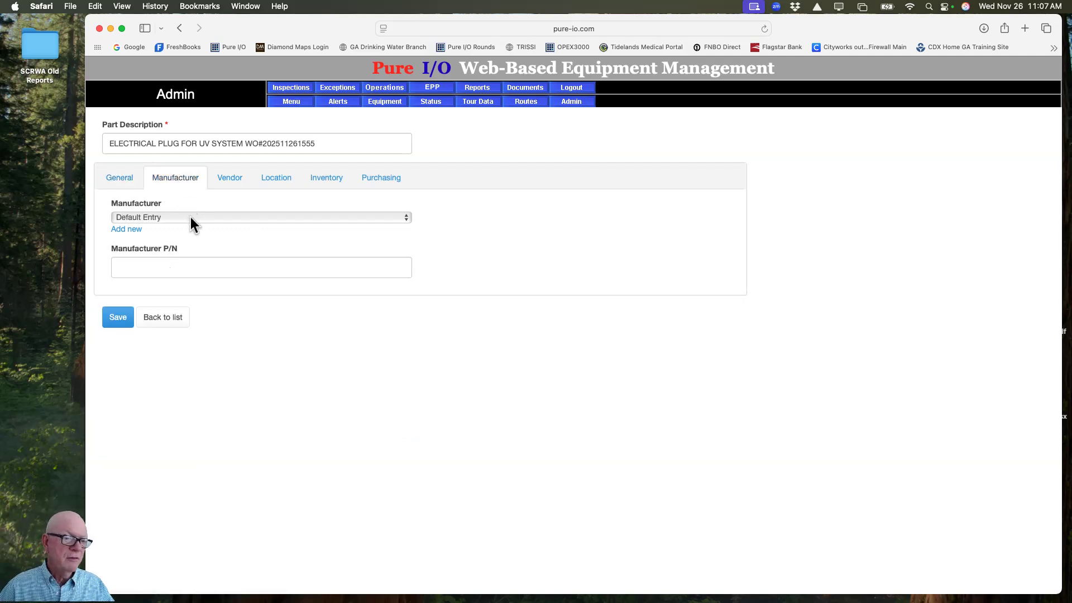
click(190, 218)
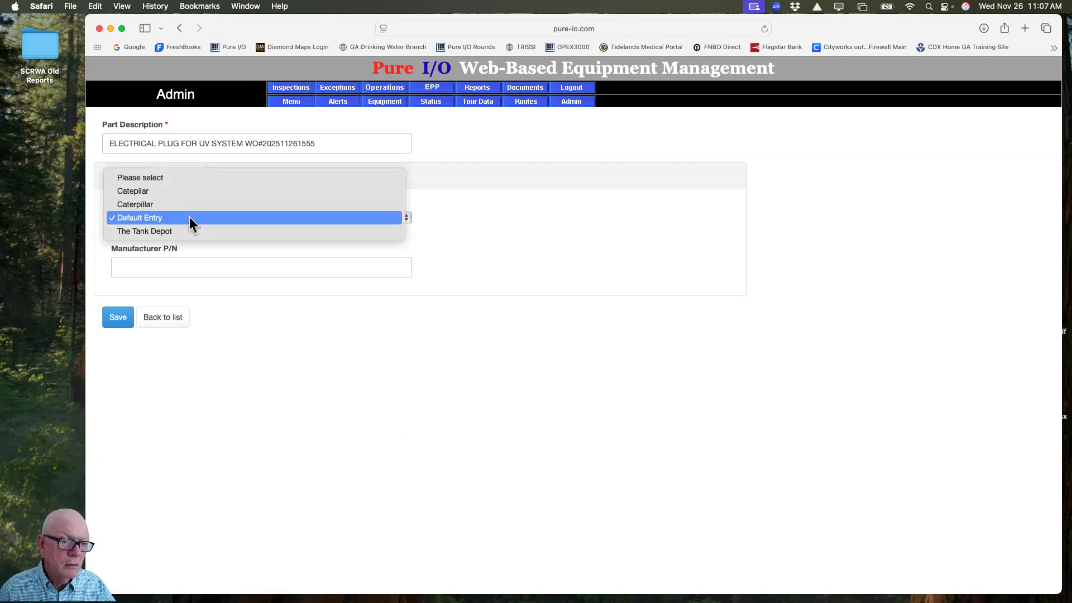
click(186, 218)
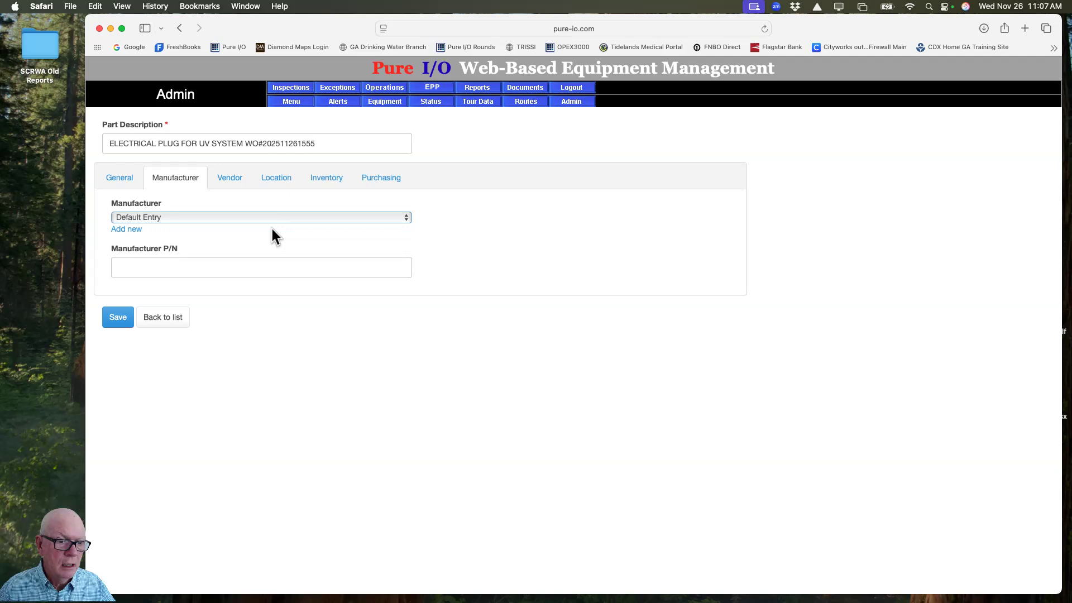
click(208, 264)
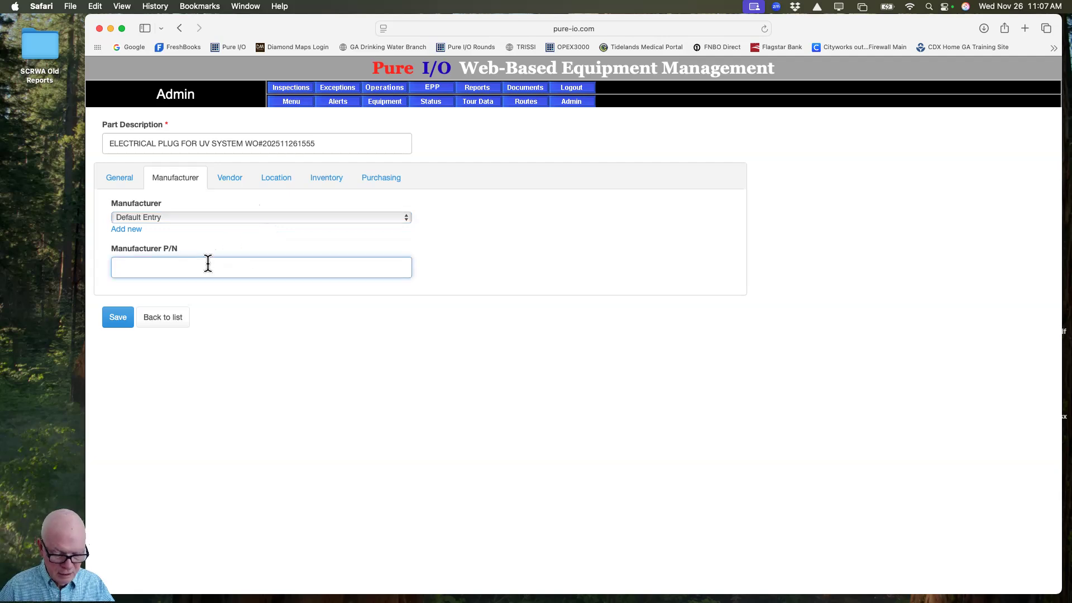
text(N/A)
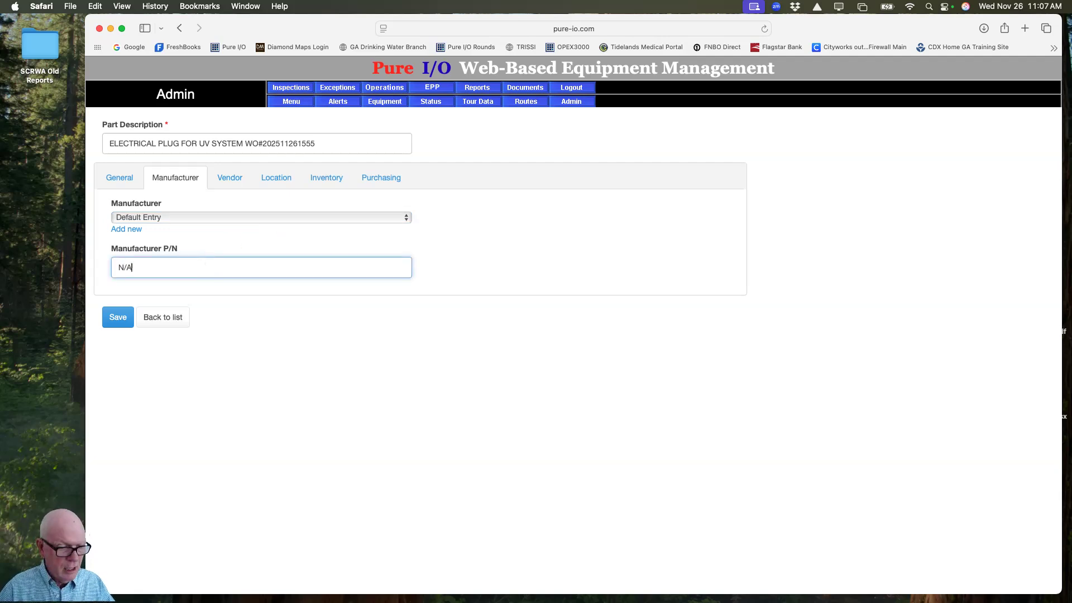
Choose Default Entry as the part's vendor and leave the Vendor P/N blank.
click(230, 180)
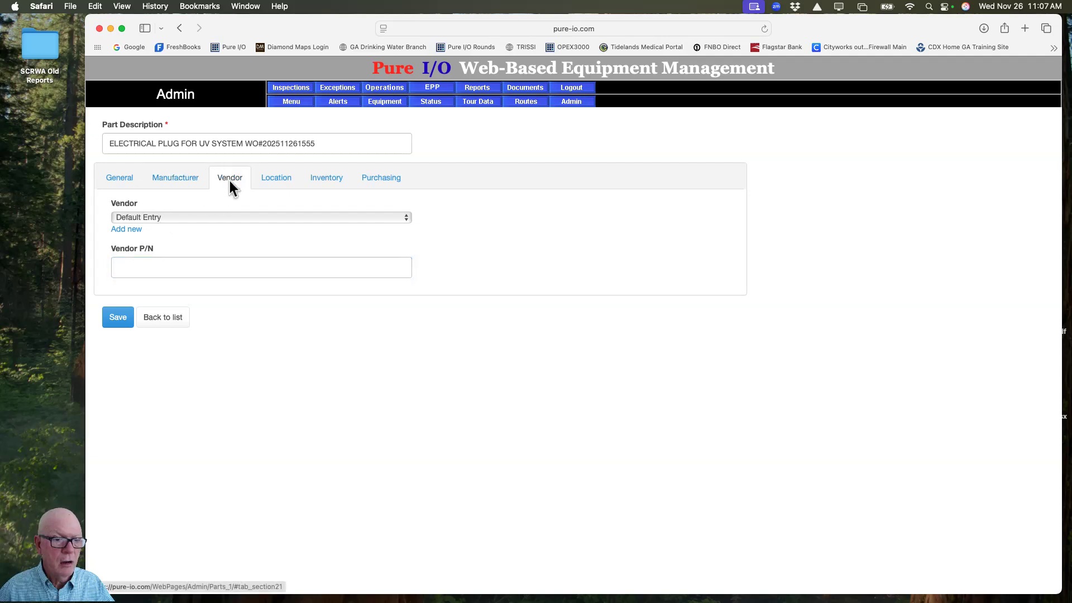
click(194, 218)
click(190, 220)
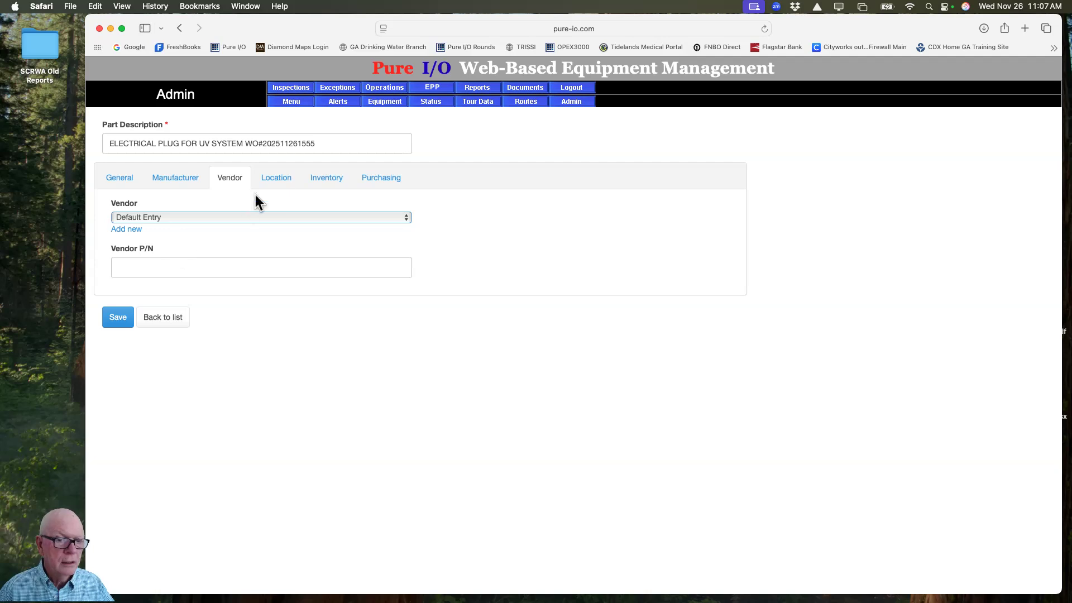
Set the facility in the part's location details to "Main Shop".
click(282, 180)
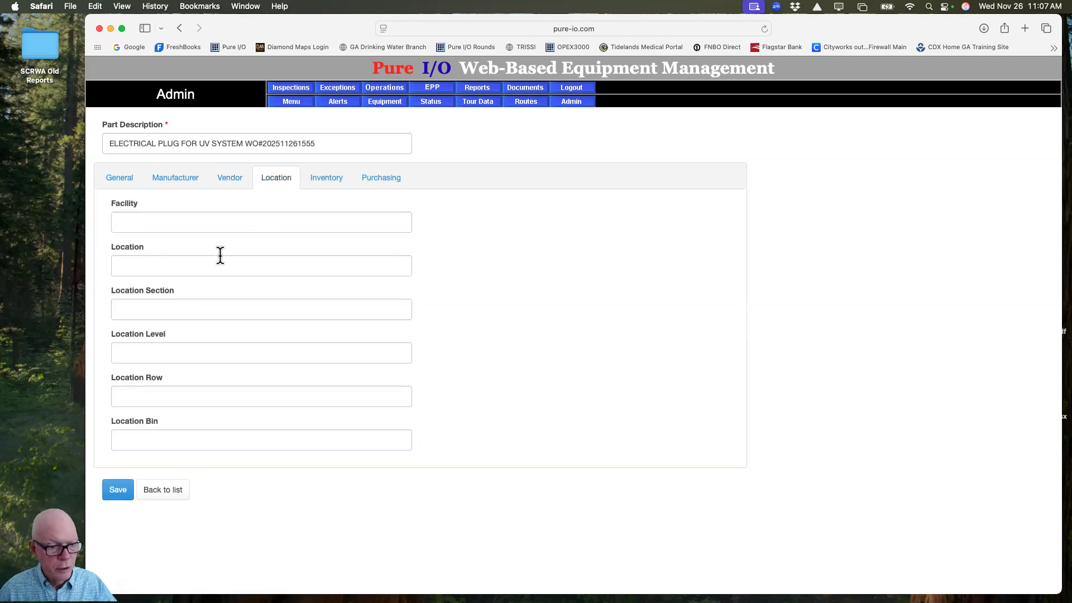
click(175, 222)
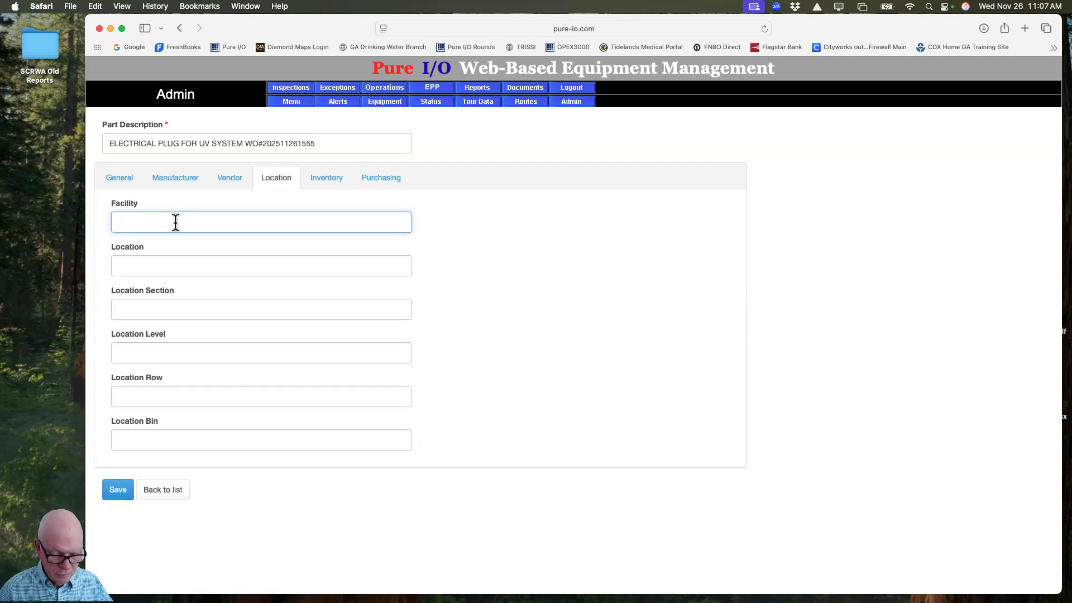
text(Main)
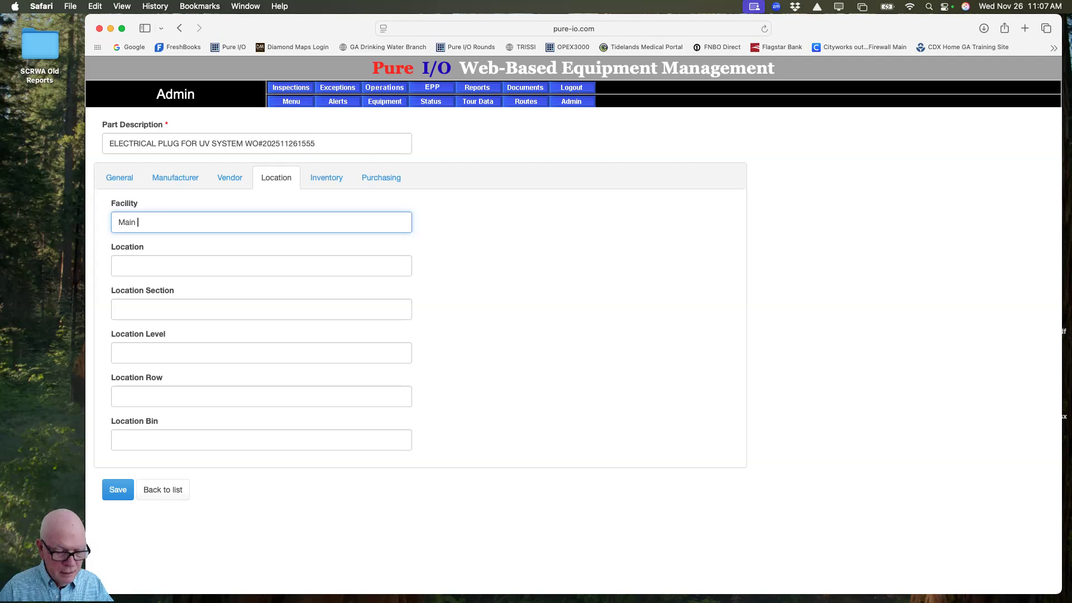
text( Shop)
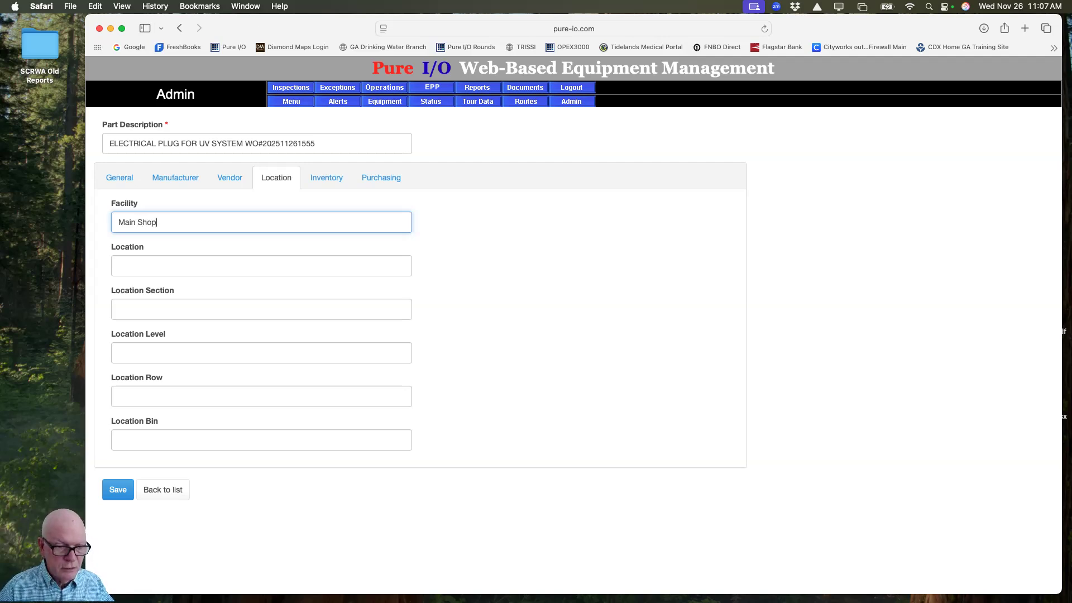
Set the Re-Order Trigger in the part's inventory details to 0.
click(329, 180)
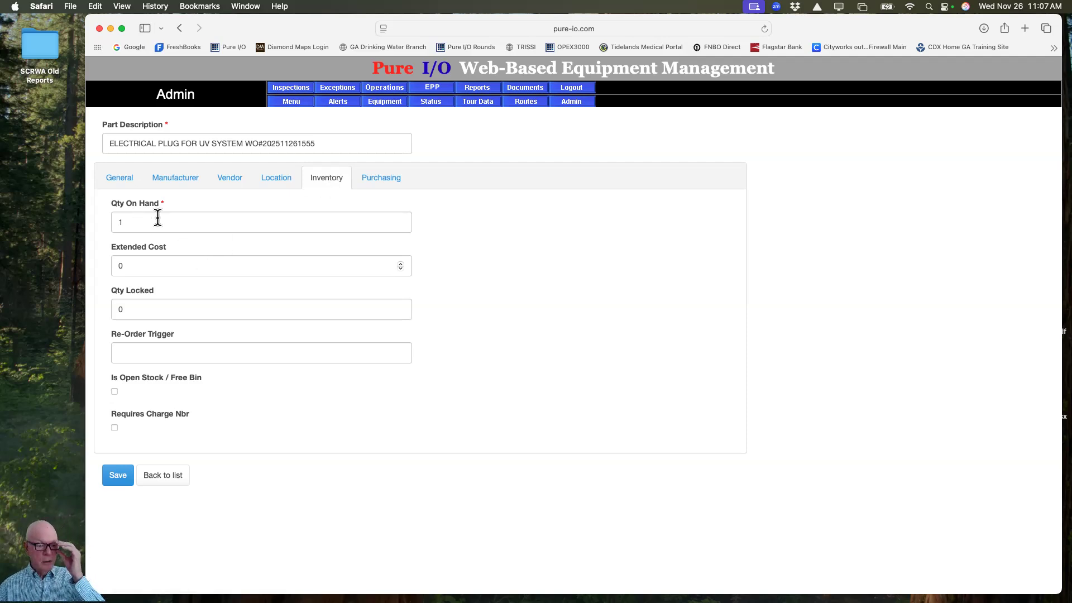
click(147, 353)
text(0)
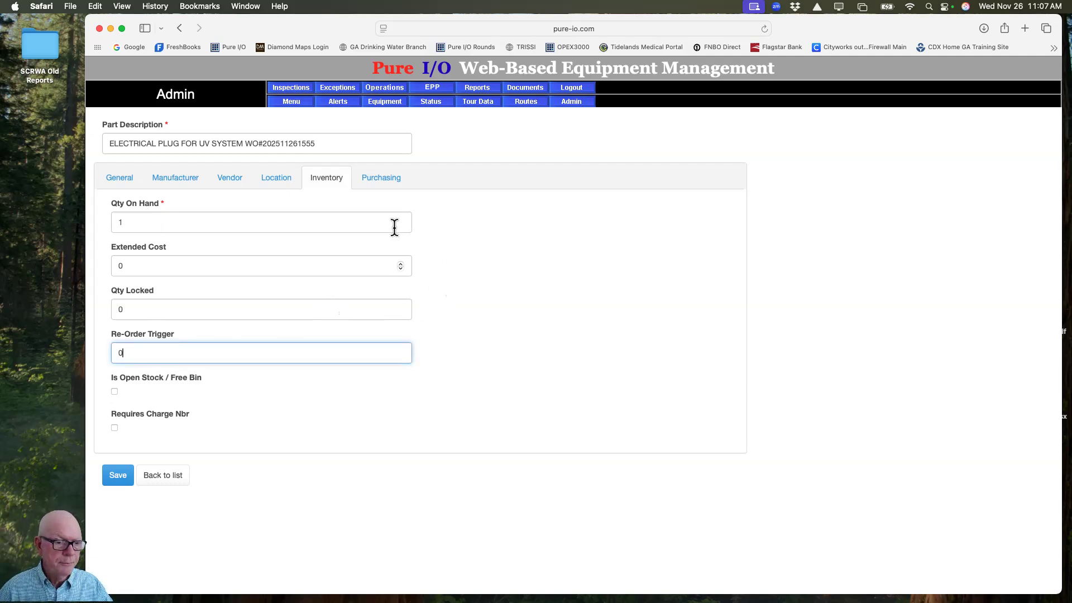
Set the Unit Cost in the part's purchasing details to 27.25.
click(390, 188)
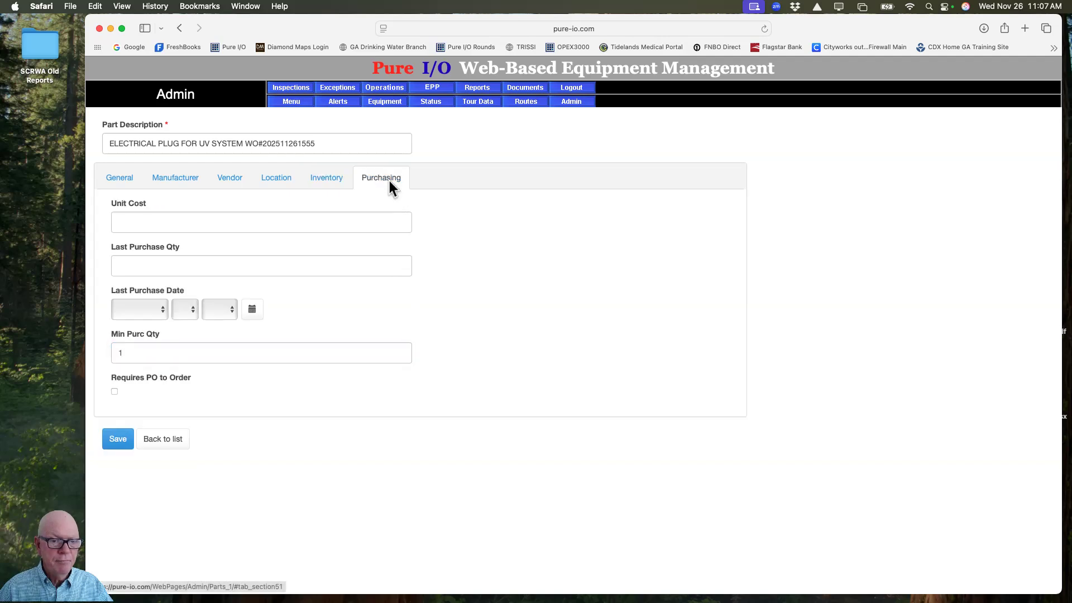
click(152, 222)
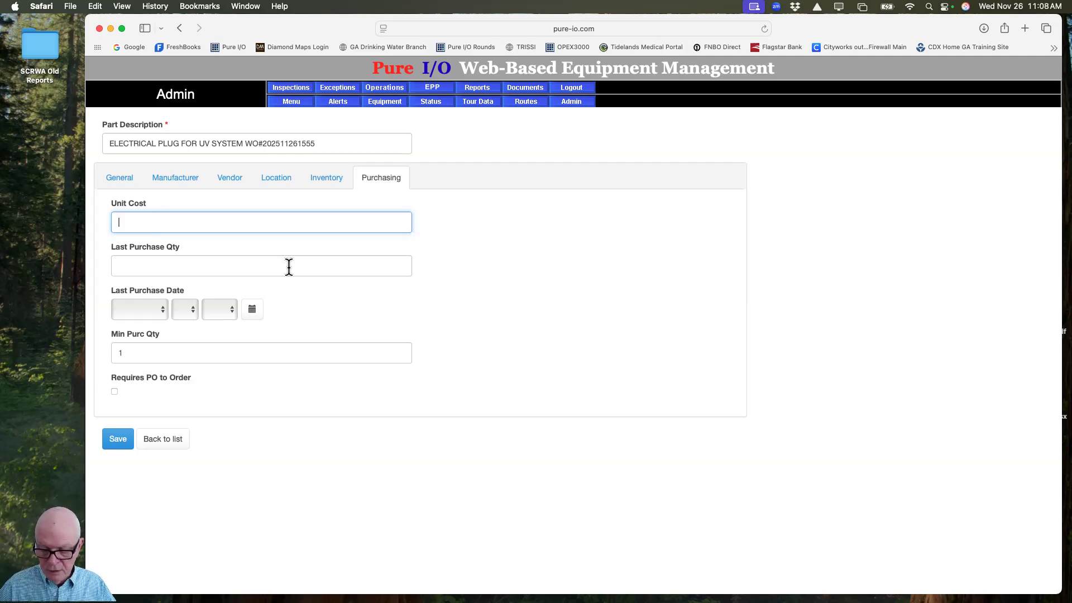
text(27)
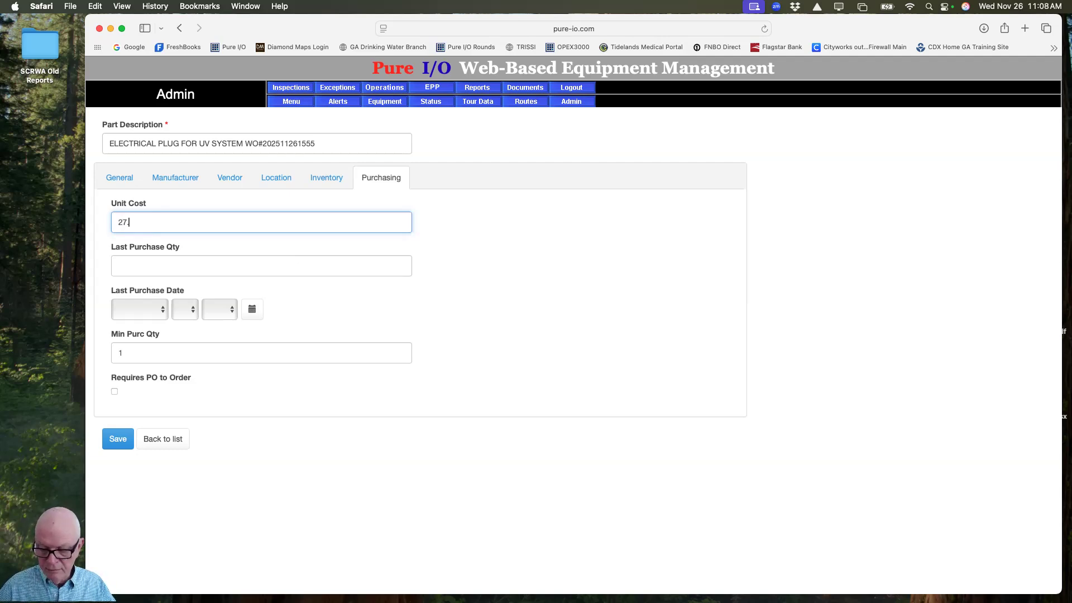
text(.25)
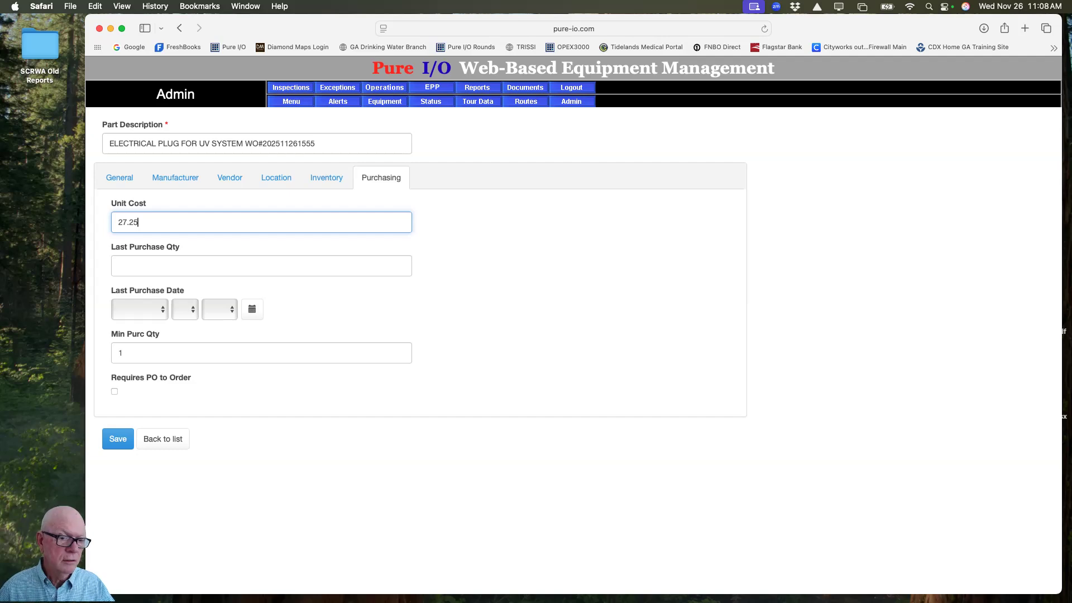
Set the Last Purchase Qty to 1 and the Last Purchase Date to November 26, 2025.
click(210, 267)
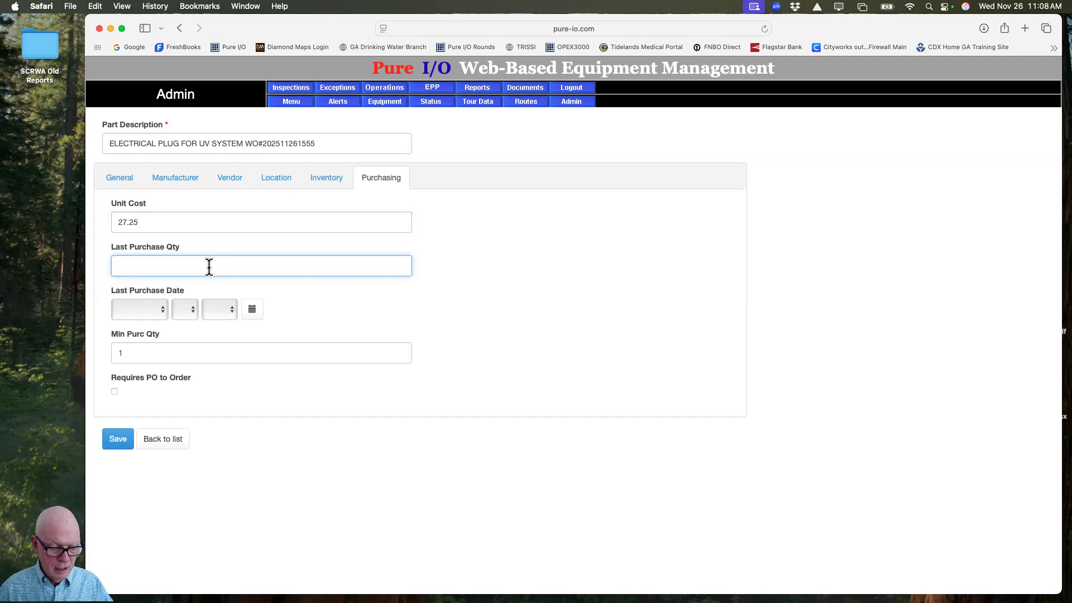
text(1)
click(252, 310)
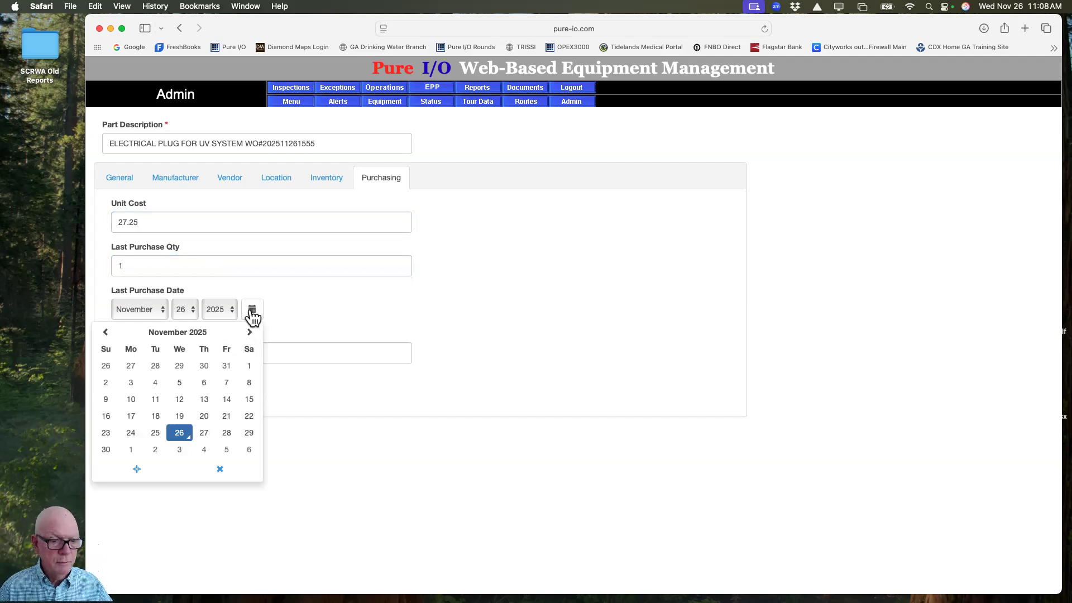
click(252, 313)
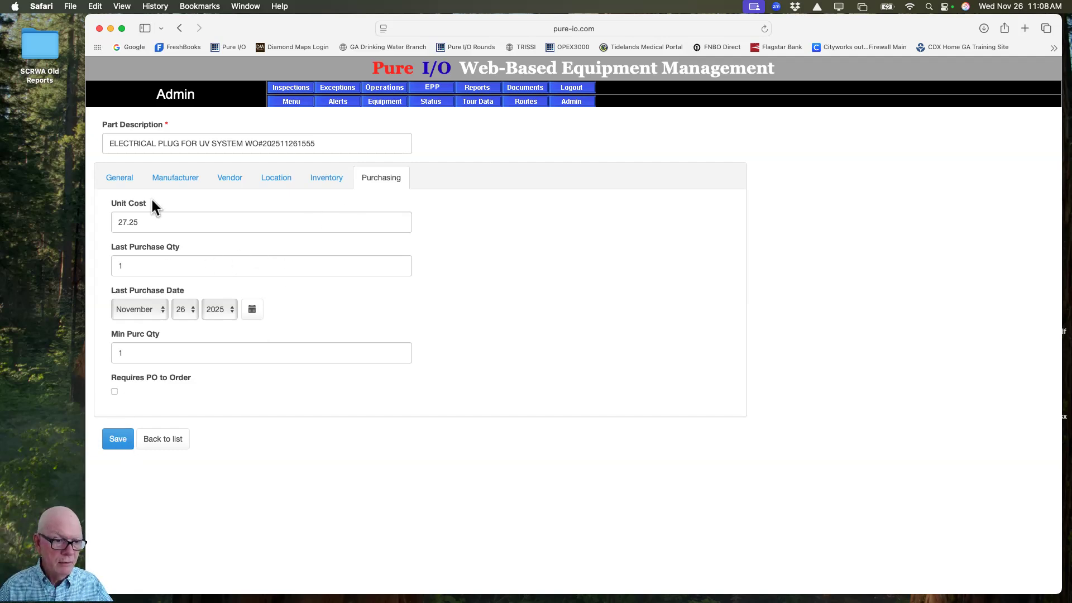
Return to the part's general details, save the new part record and go back to the parts list.
click(119, 177)
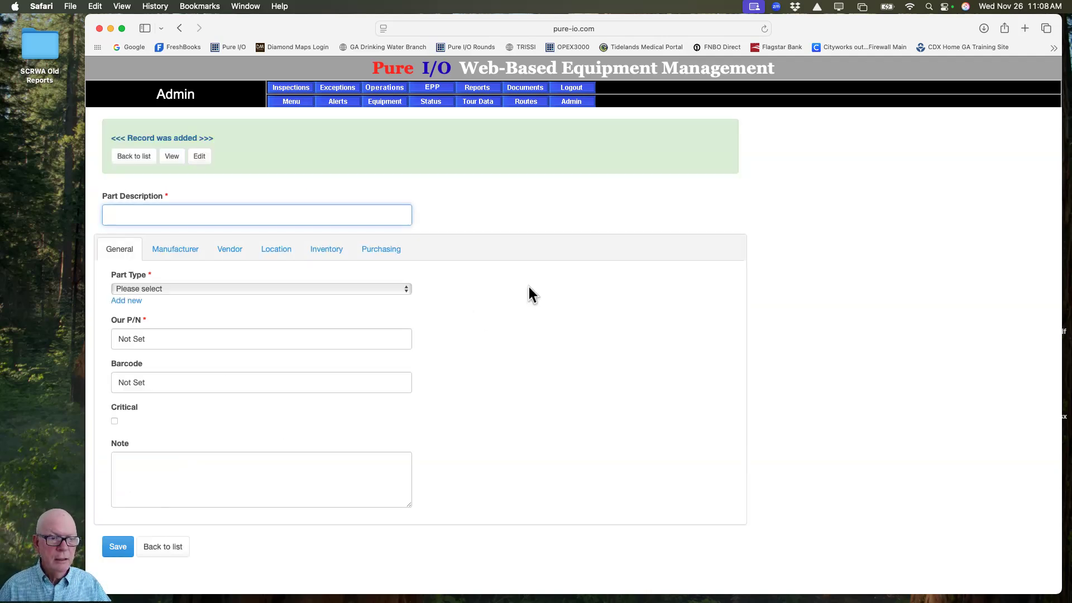
click(143, 158)
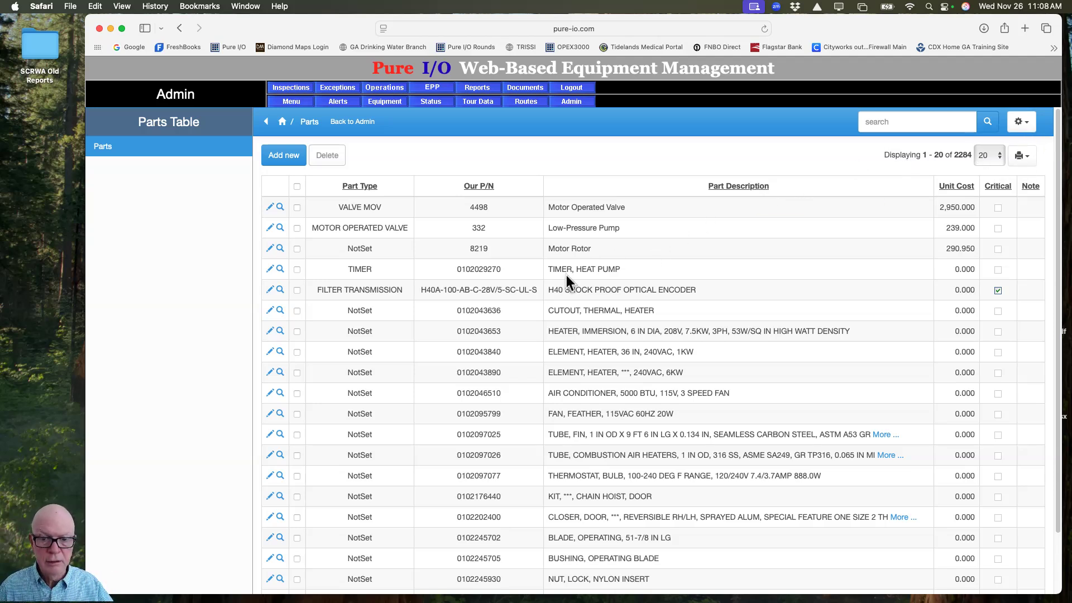
Run an advanced search of the parts list for Part Type Direct Turnover (DTO) and highlight the UV system electrical plug's description.
click(1025, 125)
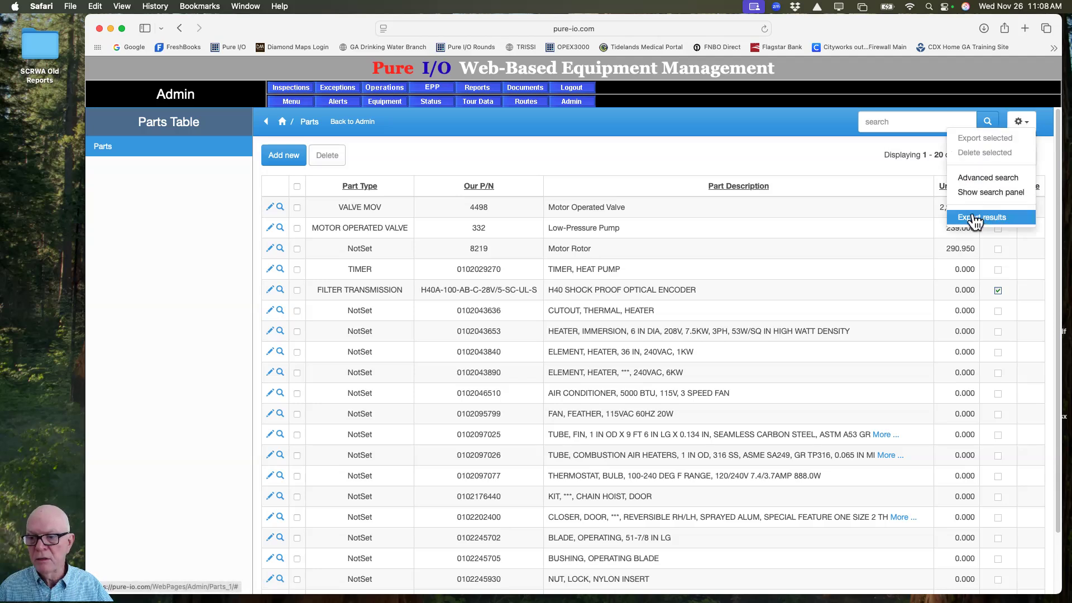
click(962, 178)
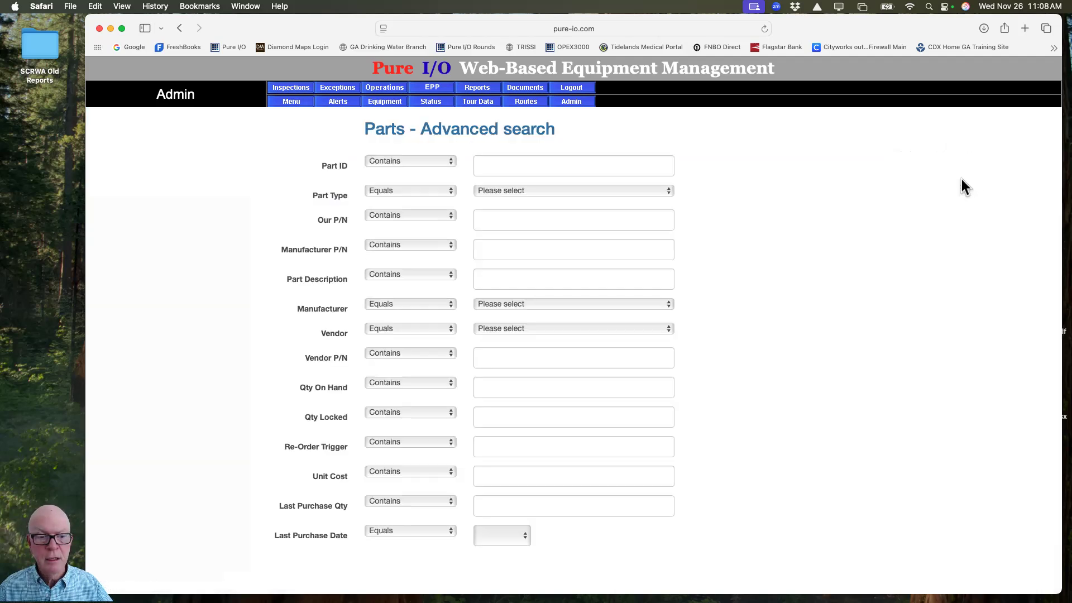
click(492, 192)
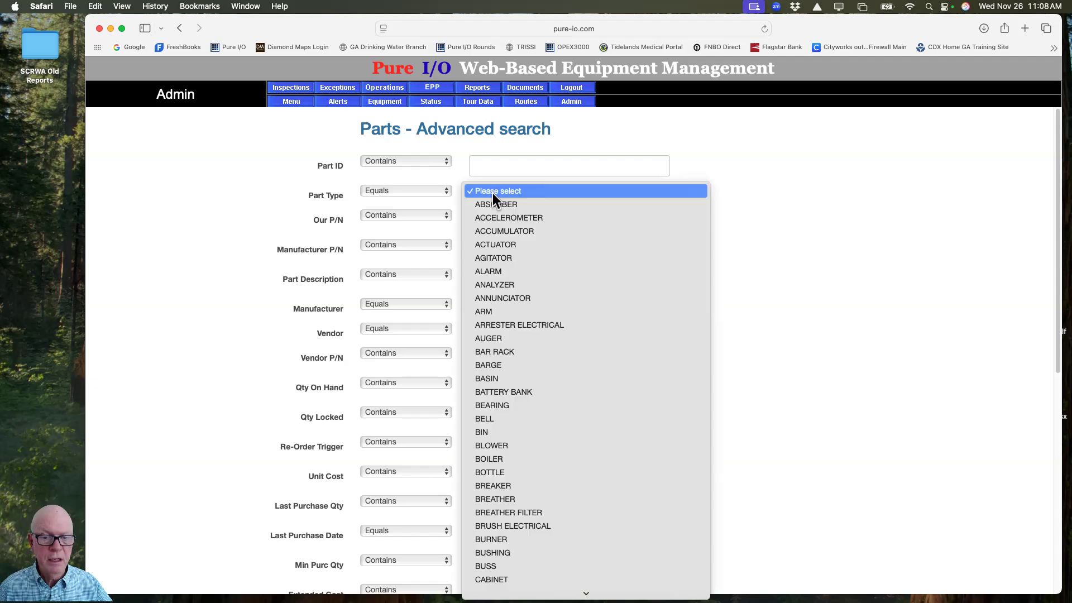
scroll(541, 281, down, 5)
scroll(543, 279, down, 10)
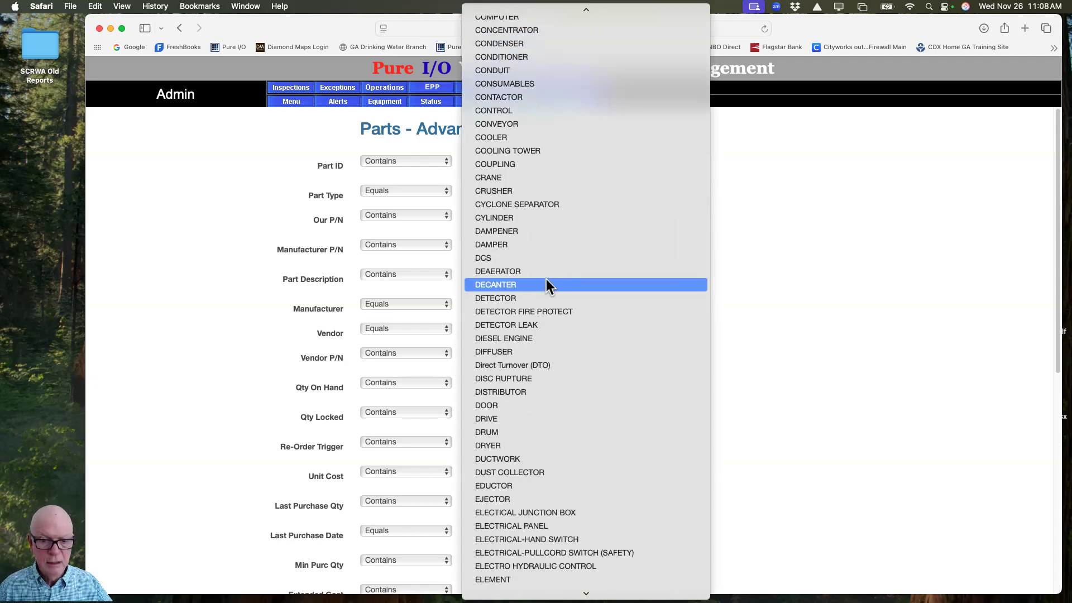
click(521, 364)
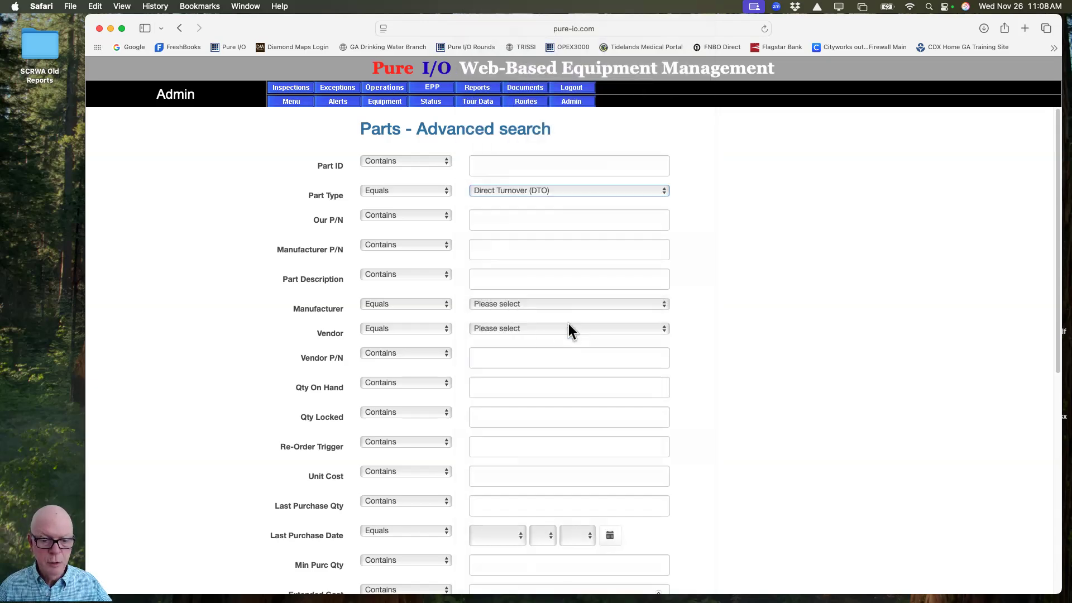
scroll(574, 385, down, 10)
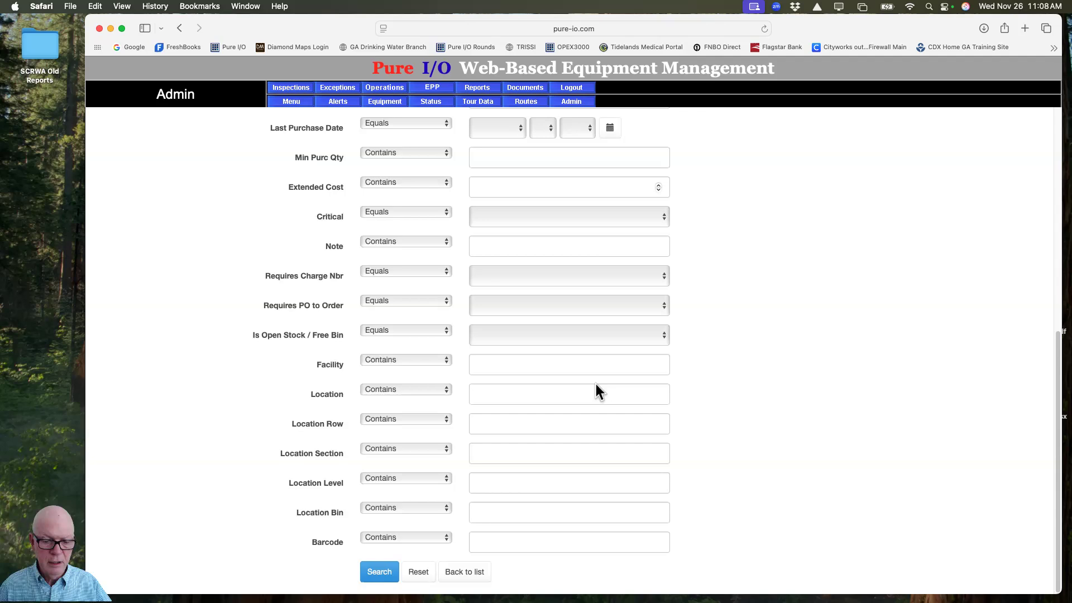
click(379, 581)
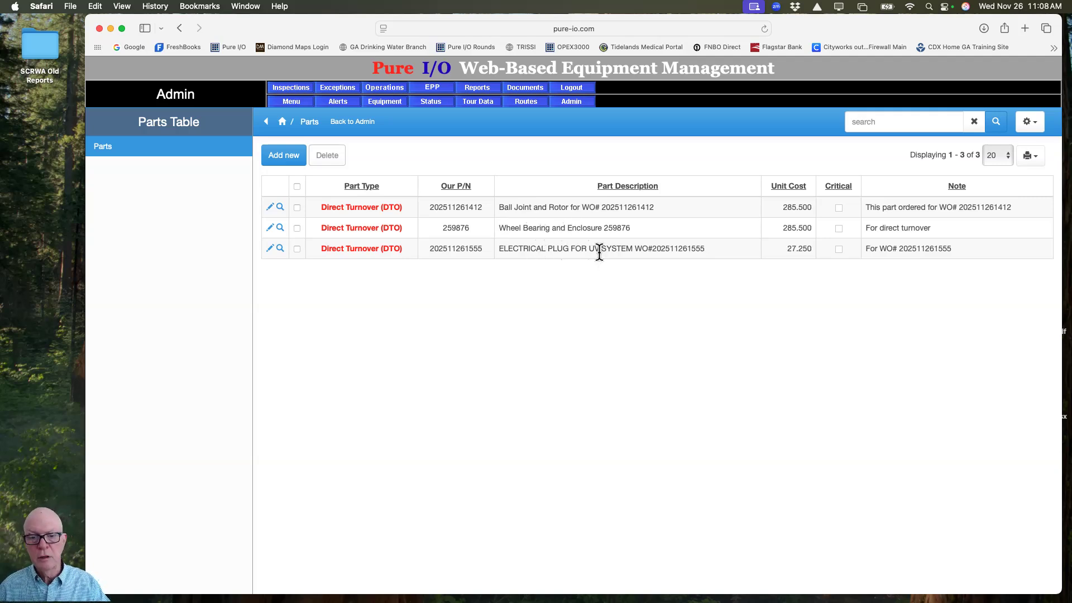
drag(500, 249, 709, 251)
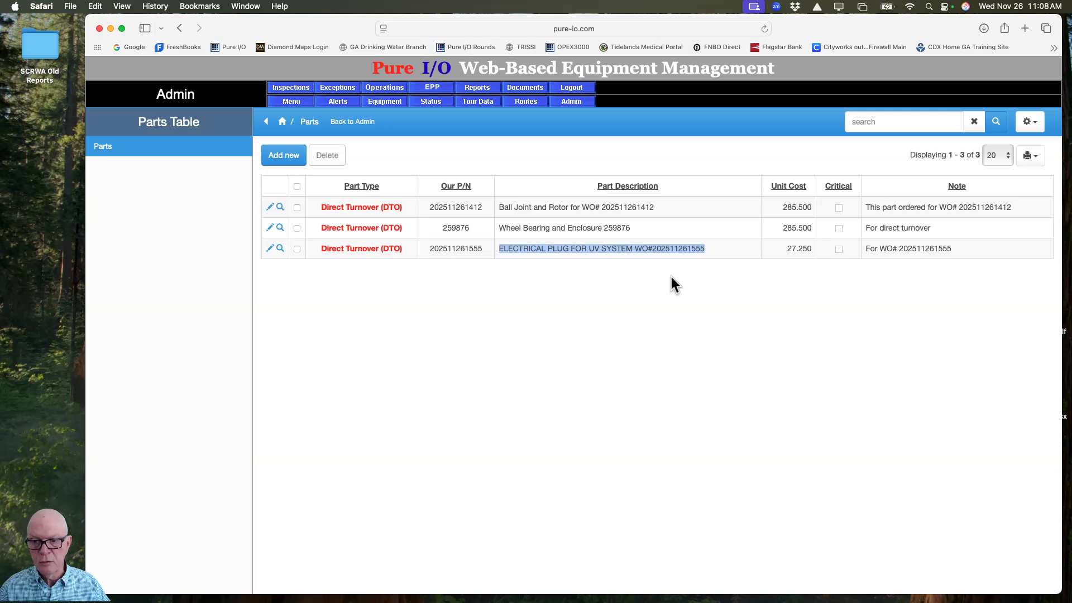
Open the UV plug replacement work order for editing from the operations work orders list and go to its parts requirements.
click(406, 92)
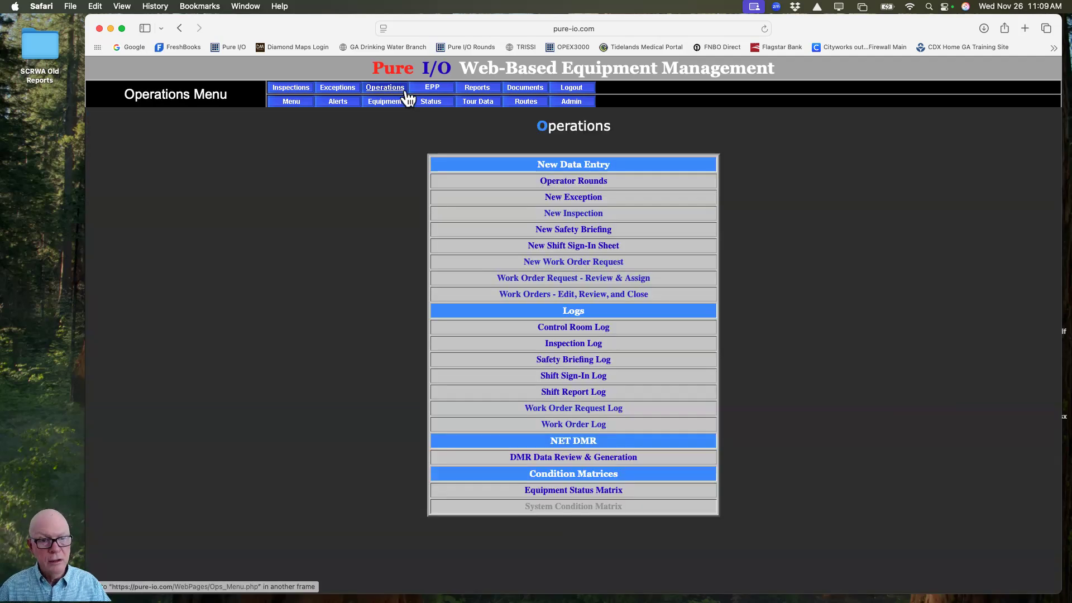
click(558, 302)
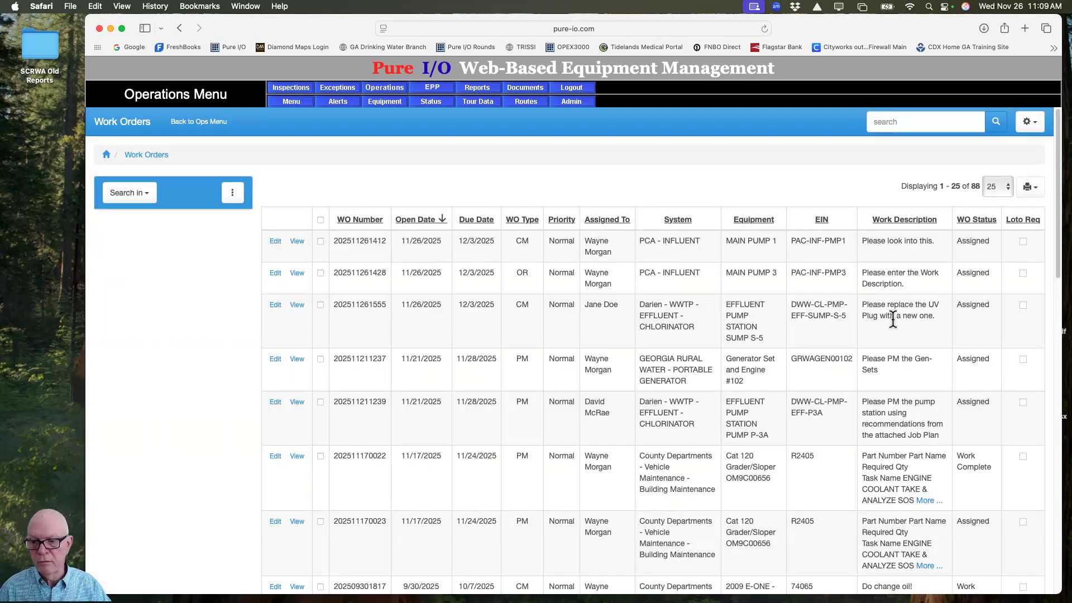
click(276, 304)
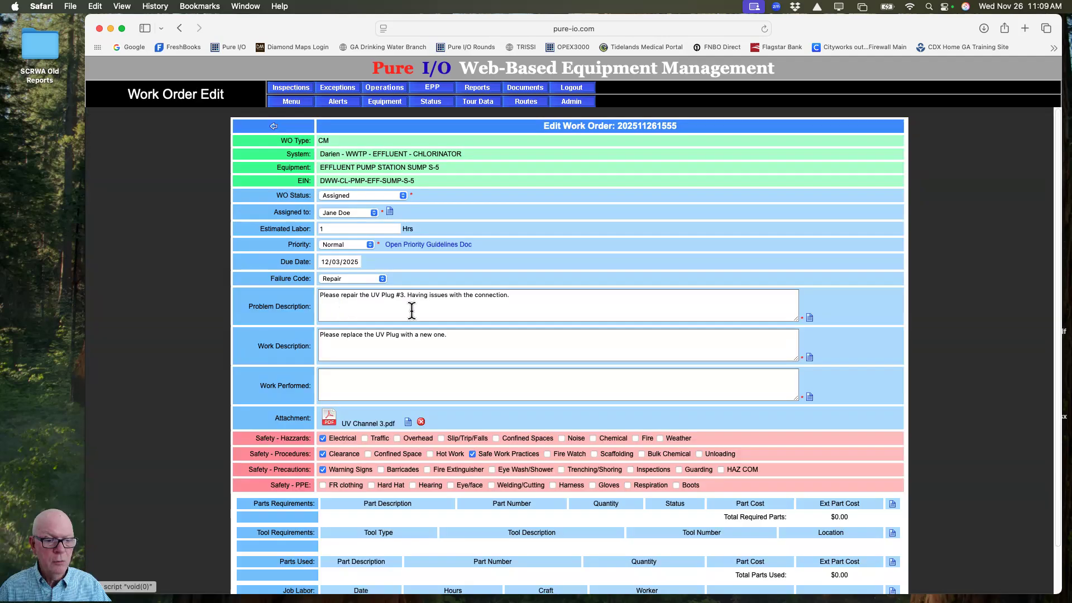
scroll(678, 324, down, 3)
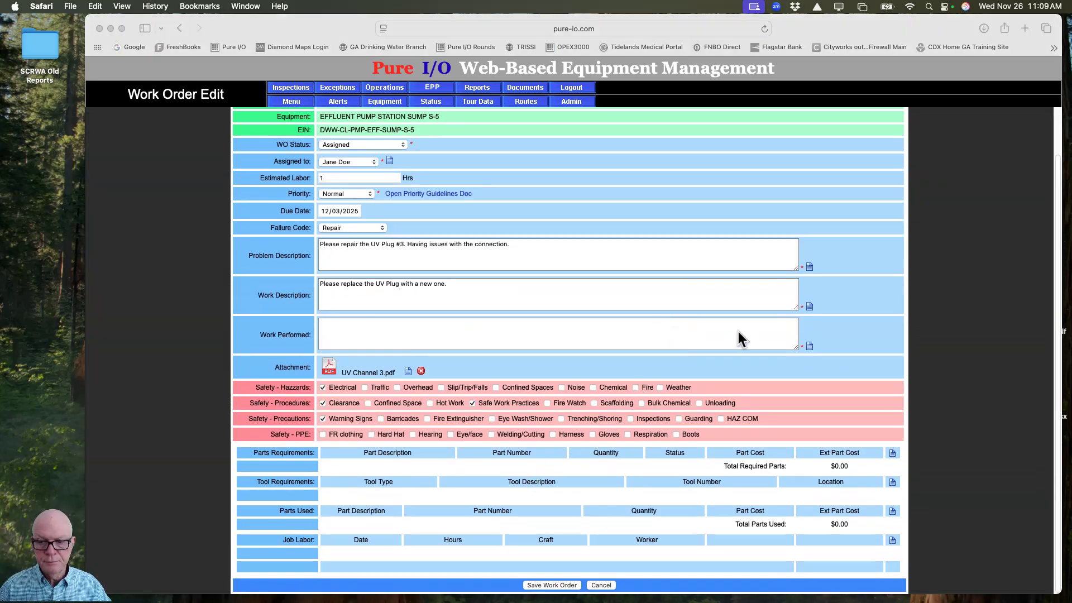
click(892, 453)
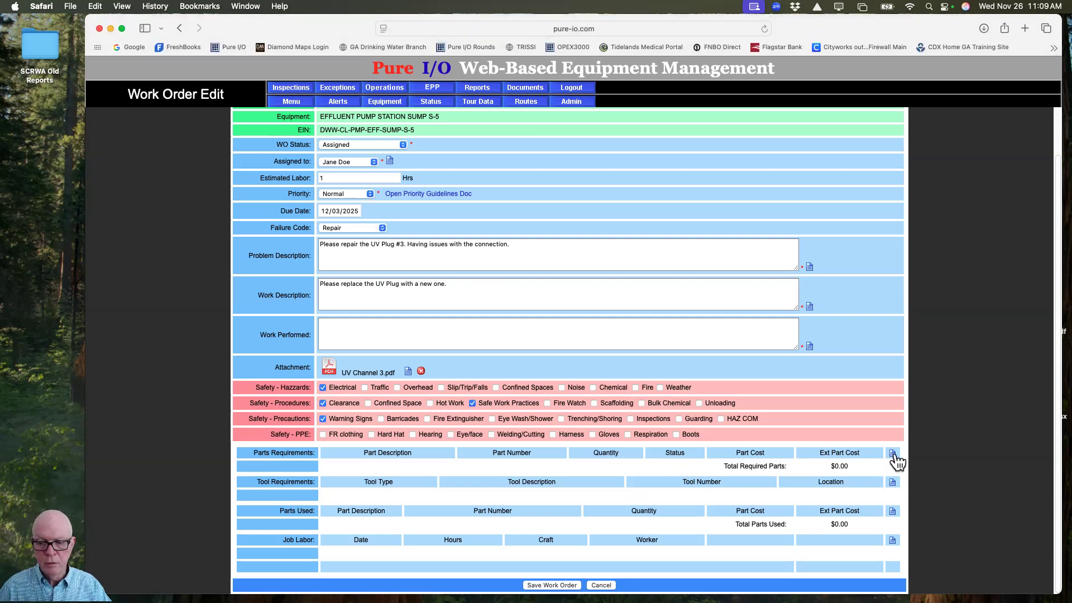
click(892, 453)
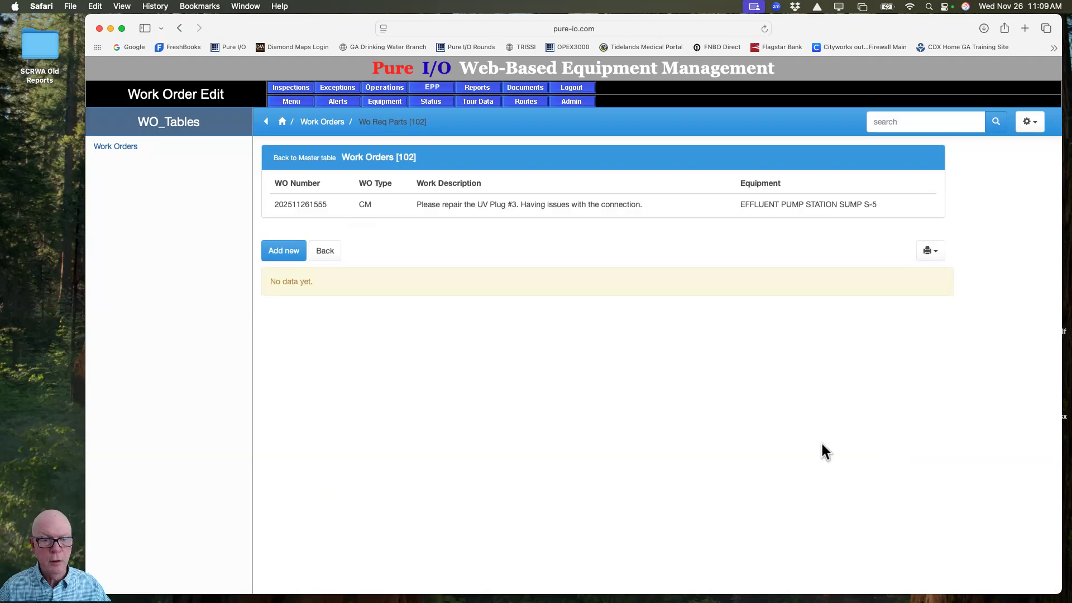
Add a required part to the work order with Part Type Direct Turnover (DTO), choosing the ELECTRICAL PLUG FOR UV SYSTEM.
click(290, 254)
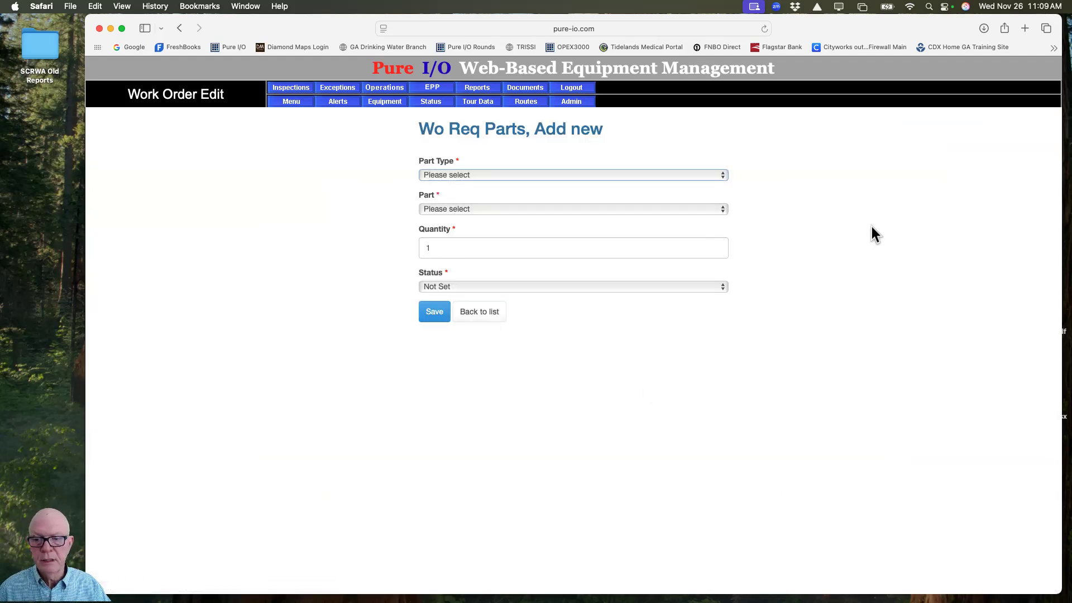
click(576, 174)
click(576, 174)
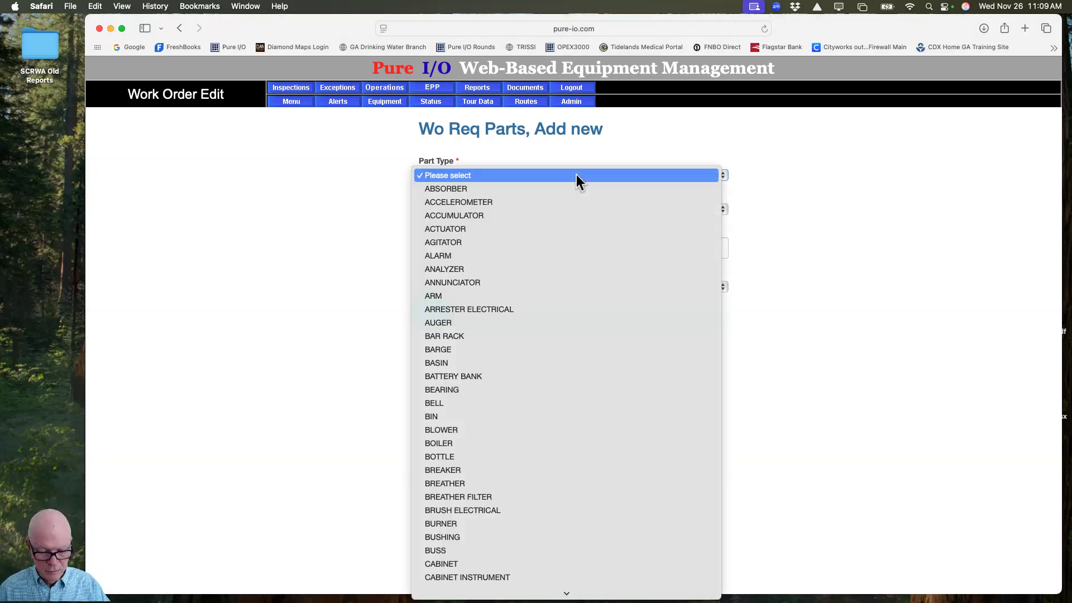
scroll(569, 190, down, 20)
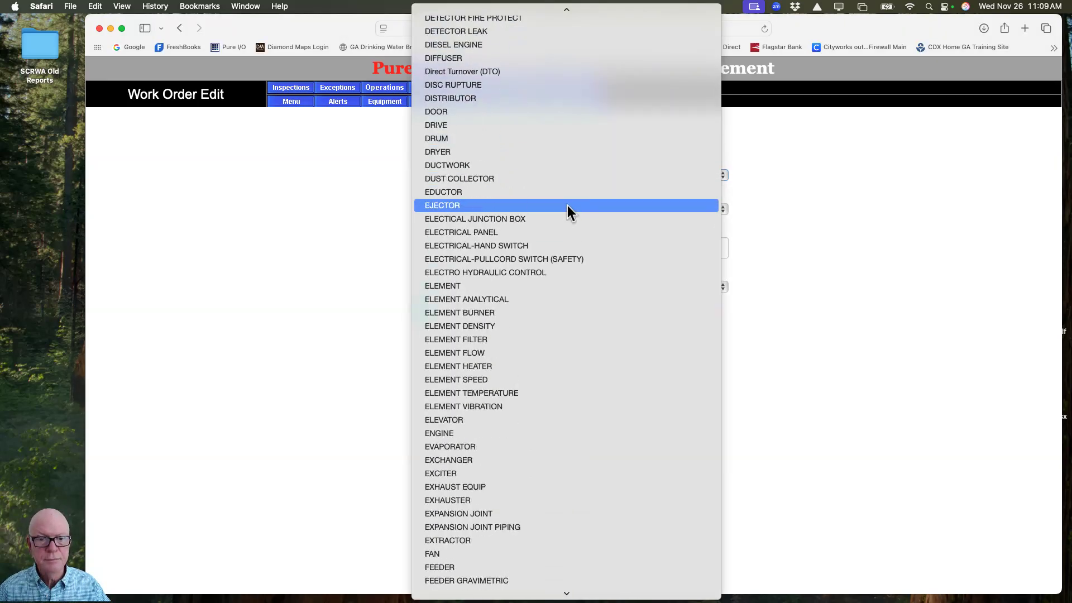
click(483, 72)
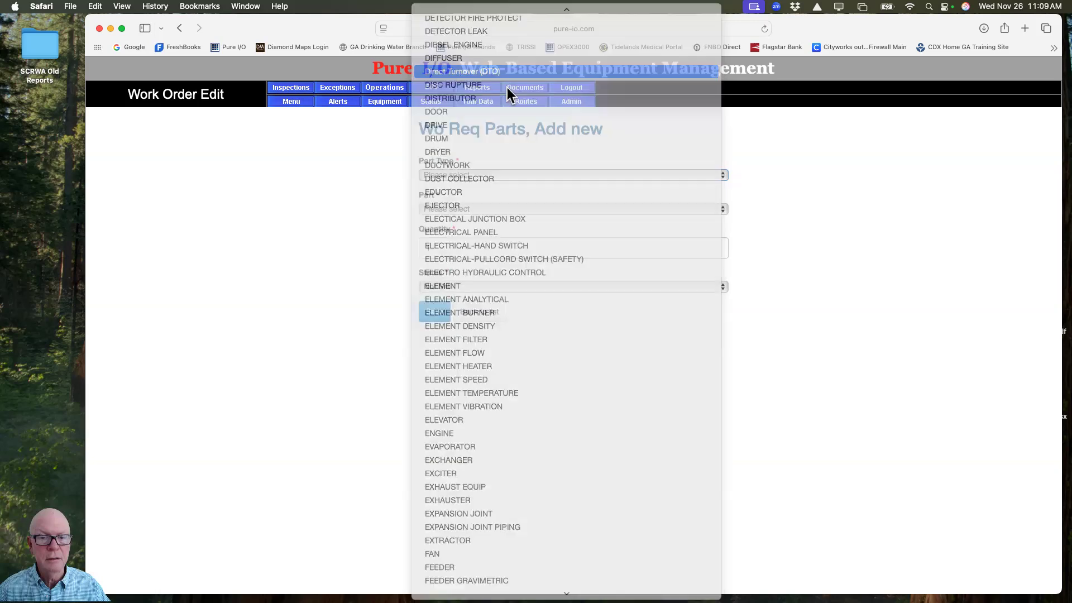
click(710, 210)
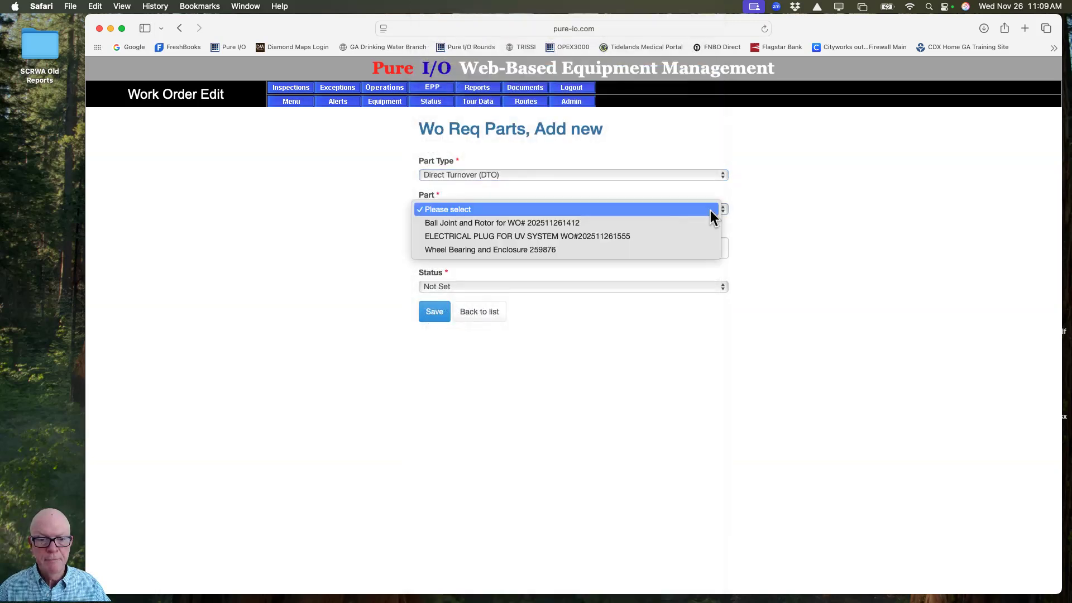
click(499, 239)
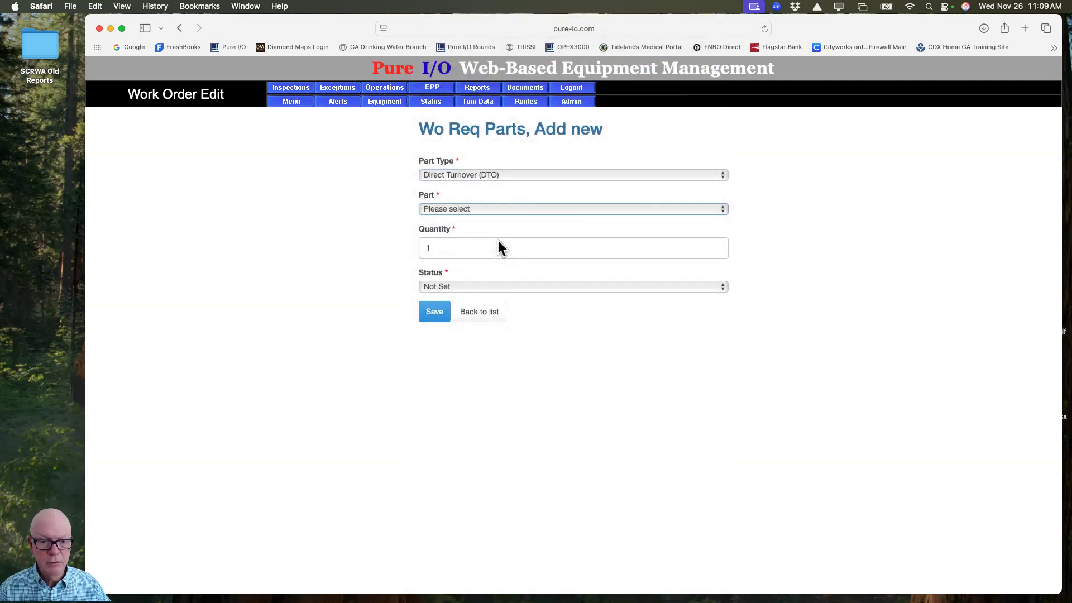
Set the required part's Status to Part in Hand, save it and return to the work order.
click(467, 287)
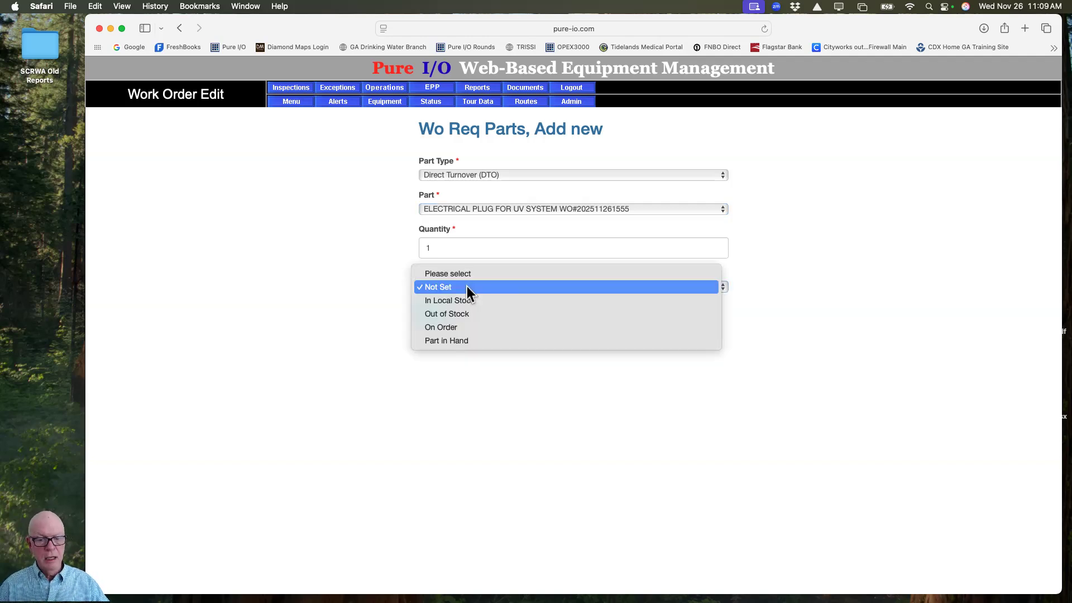
click(467, 340)
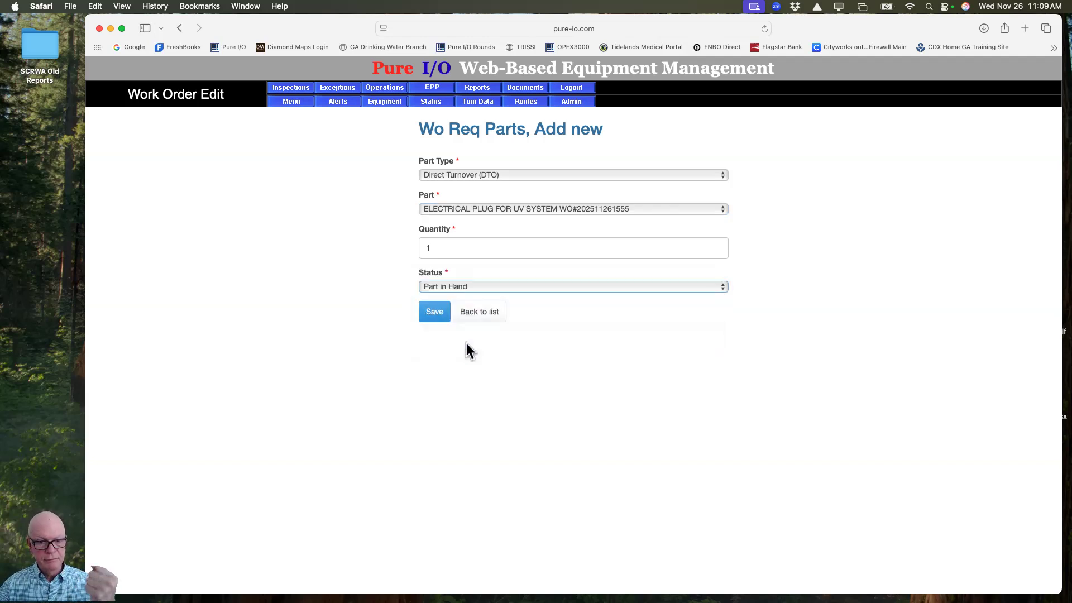
click(438, 313)
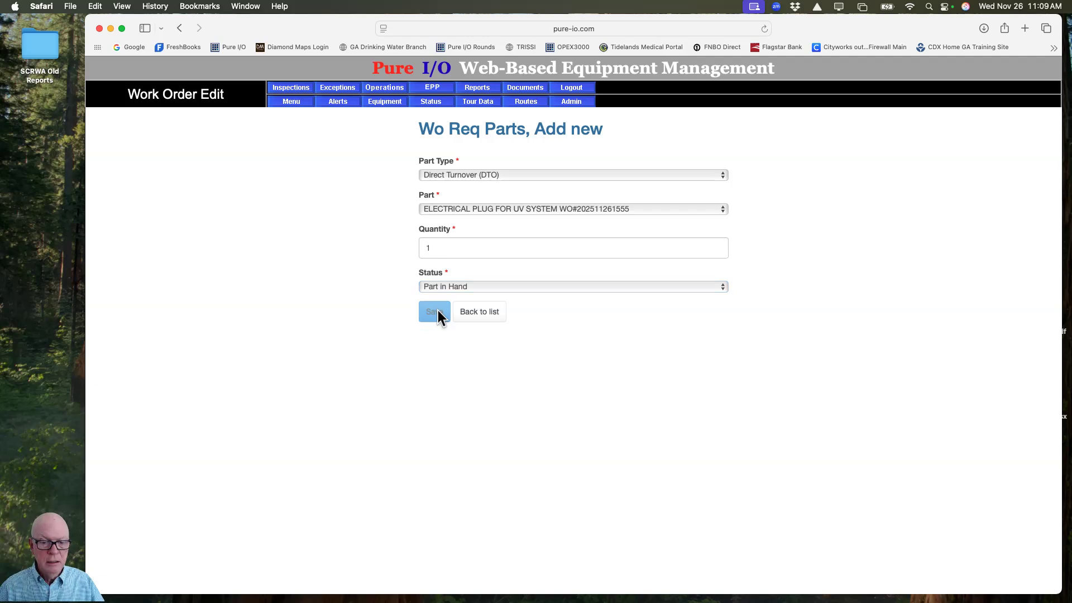
click(487, 388)
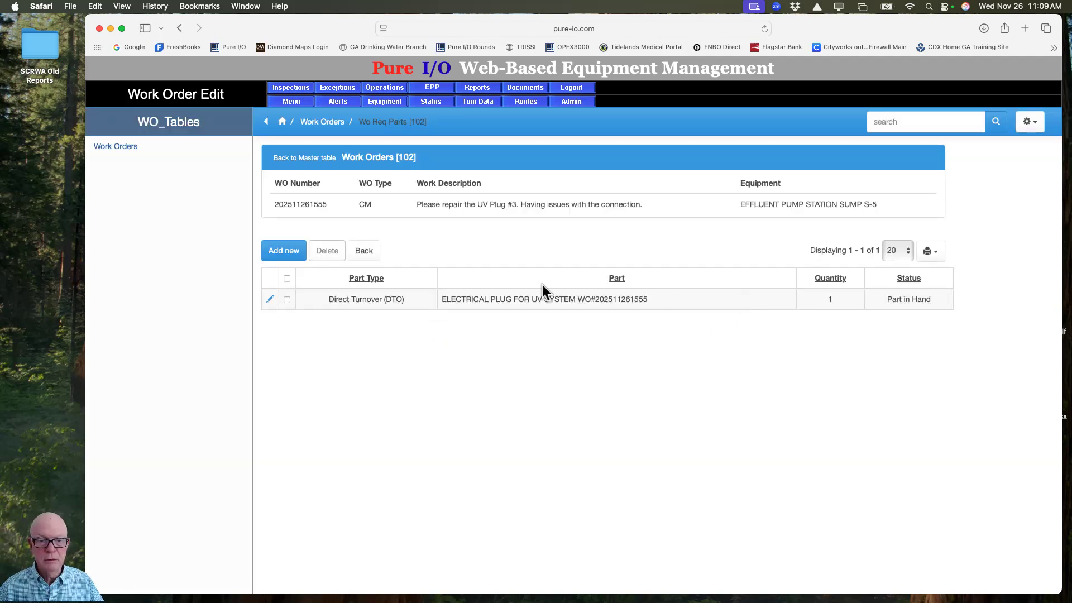
click(363, 250)
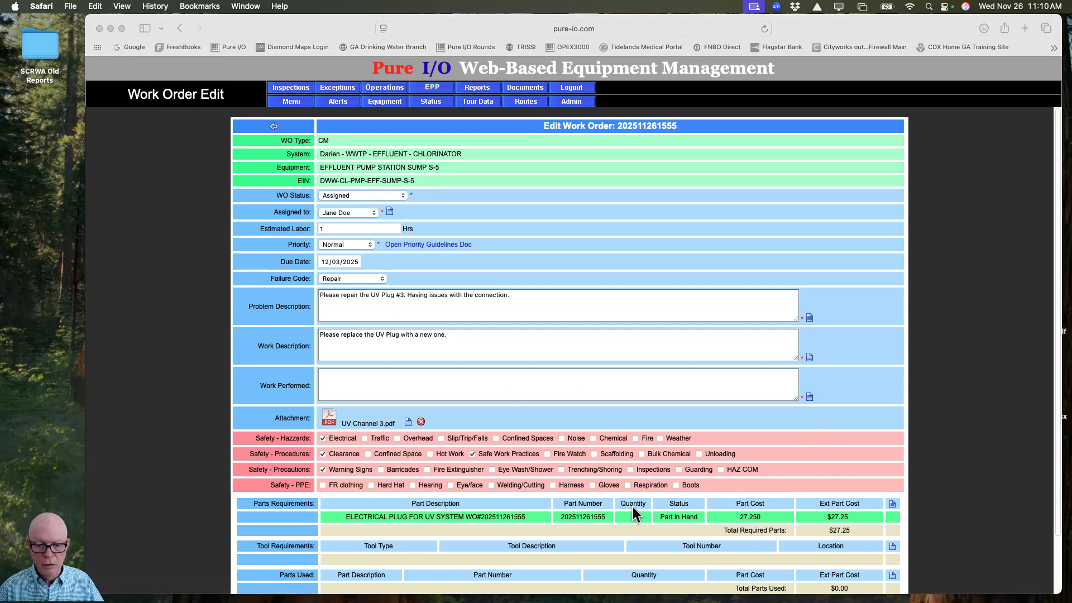
Set the WO Status to Working and save the work order.
scroll(733, 474, down, 3)
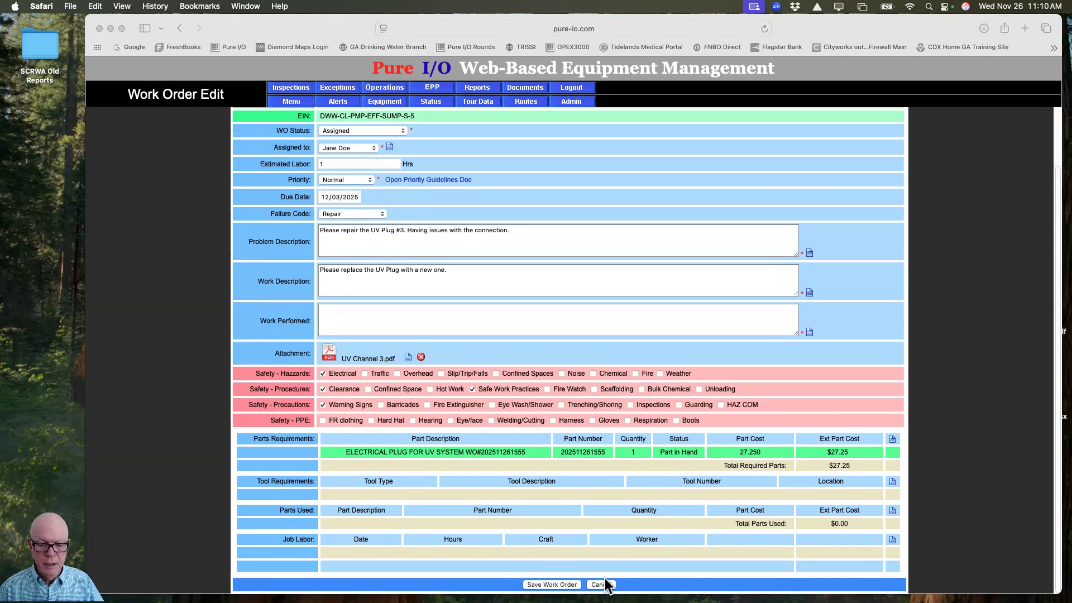
scroll(527, 287, up, 3)
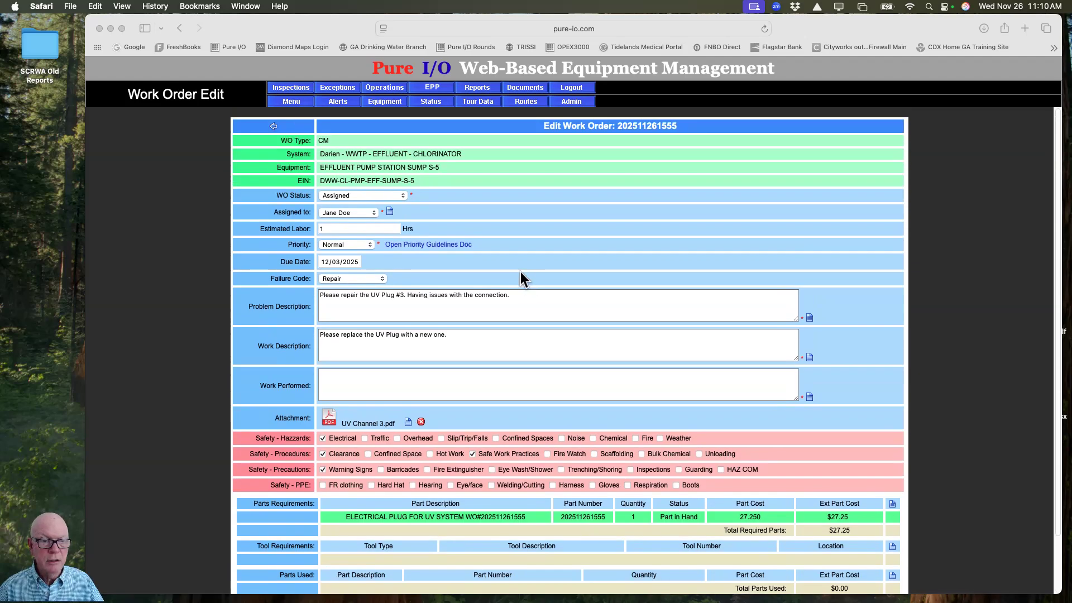
click(404, 197)
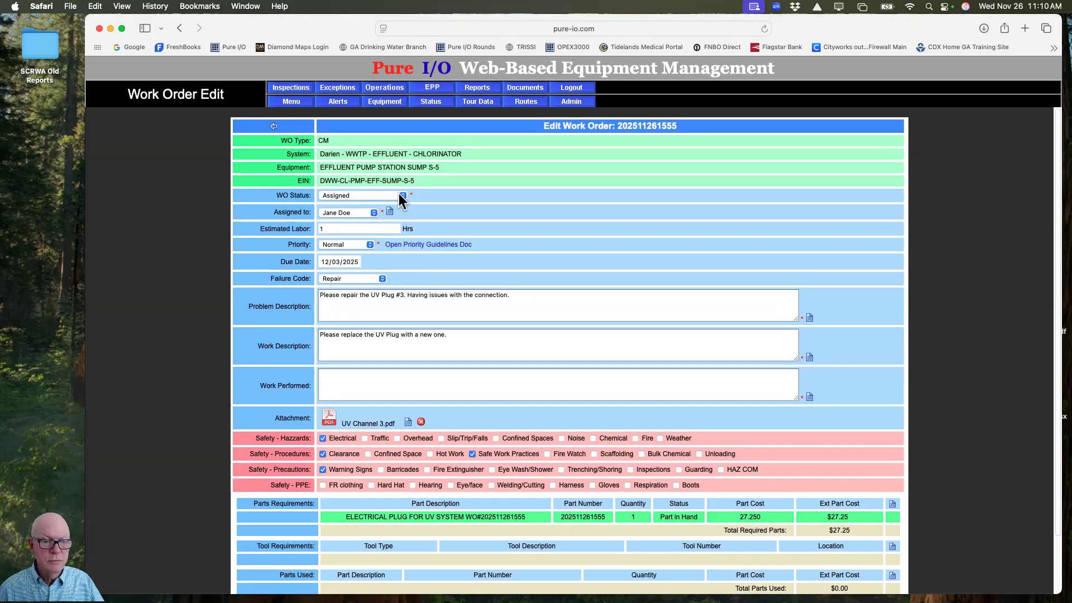
click(399, 194)
click(359, 219)
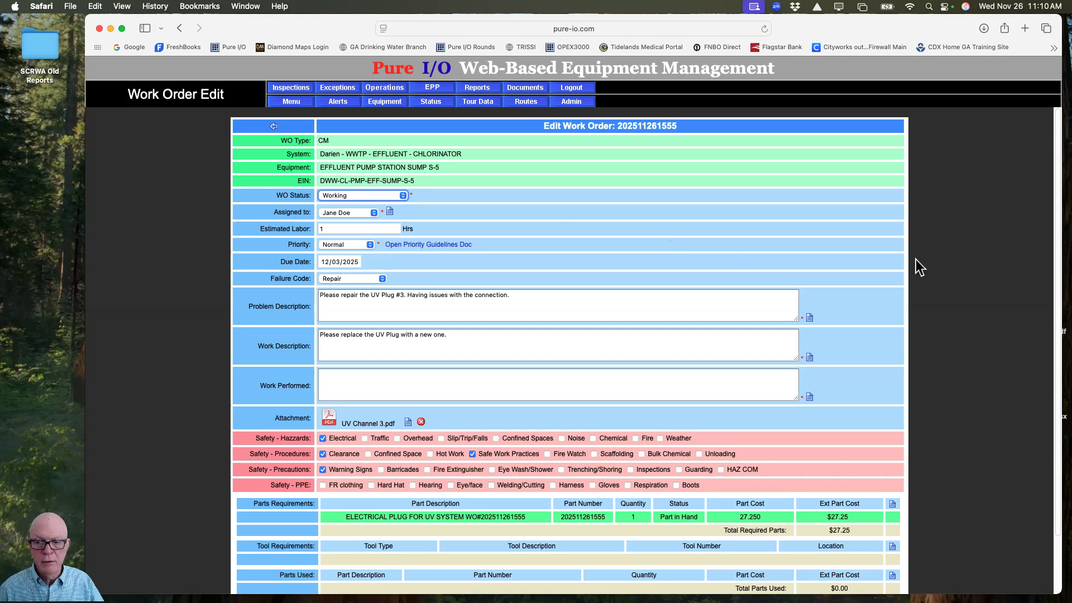
scroll(856, 277, down, 3)
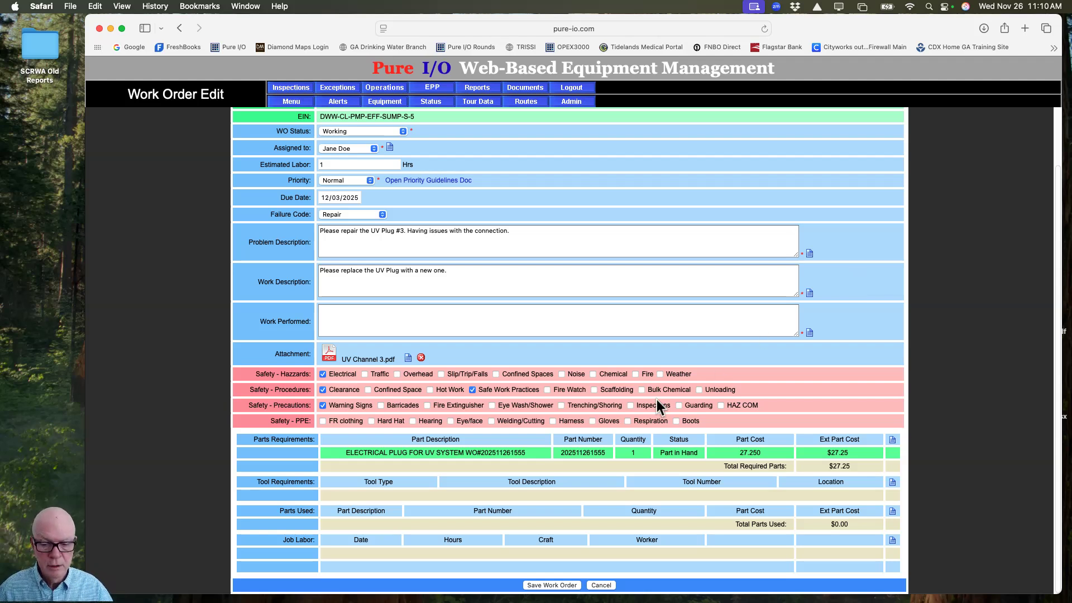
click(558, 587)
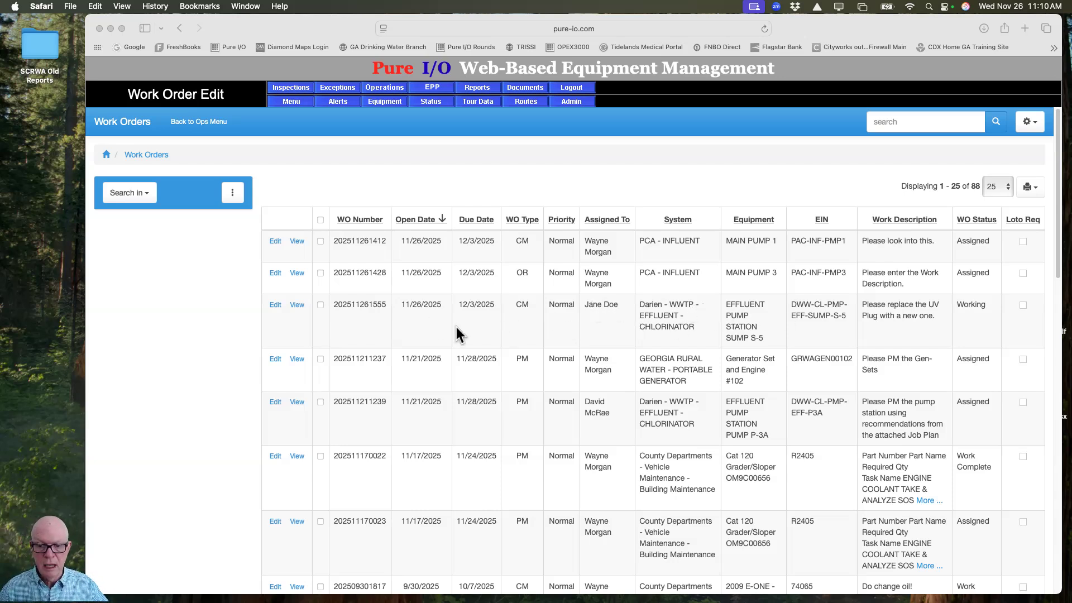
Reopen the UV plug work order for editing and review its details and required part.
click(279, 304)
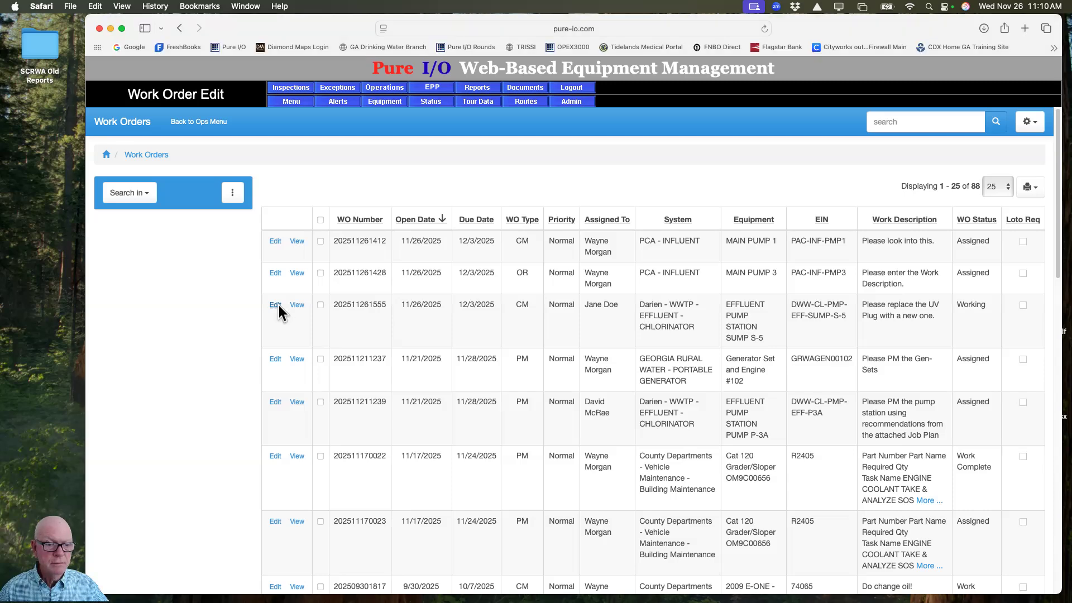
click(276, 305)
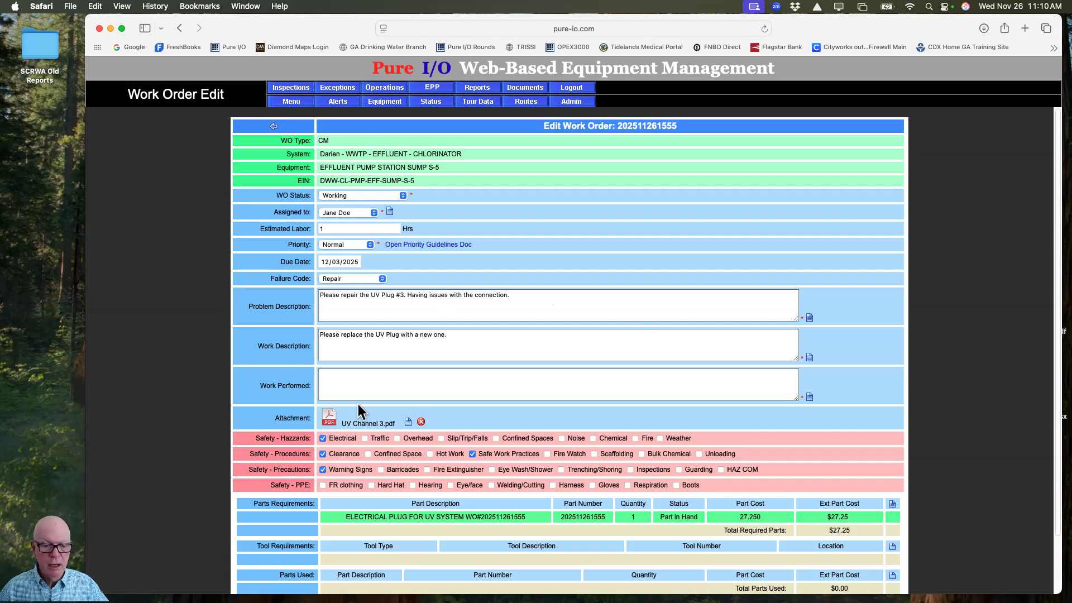
scroll(364, 403, down, 2)
scroll(363, 403, up, 2)
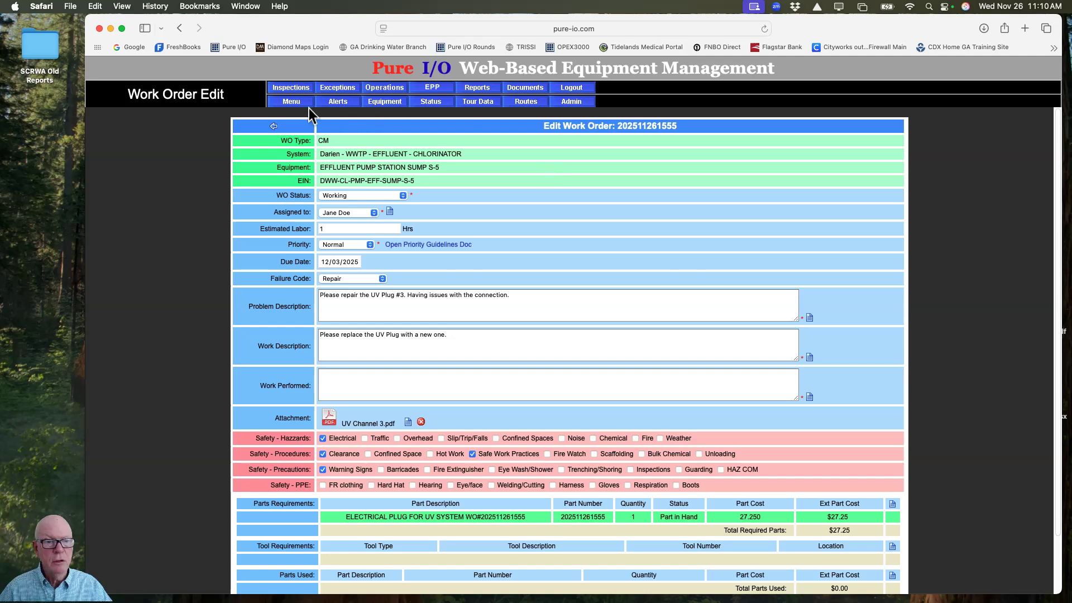
Open a blank new part record from the admin parts table and leave it unsaved for the main menu.
click(587, 103)
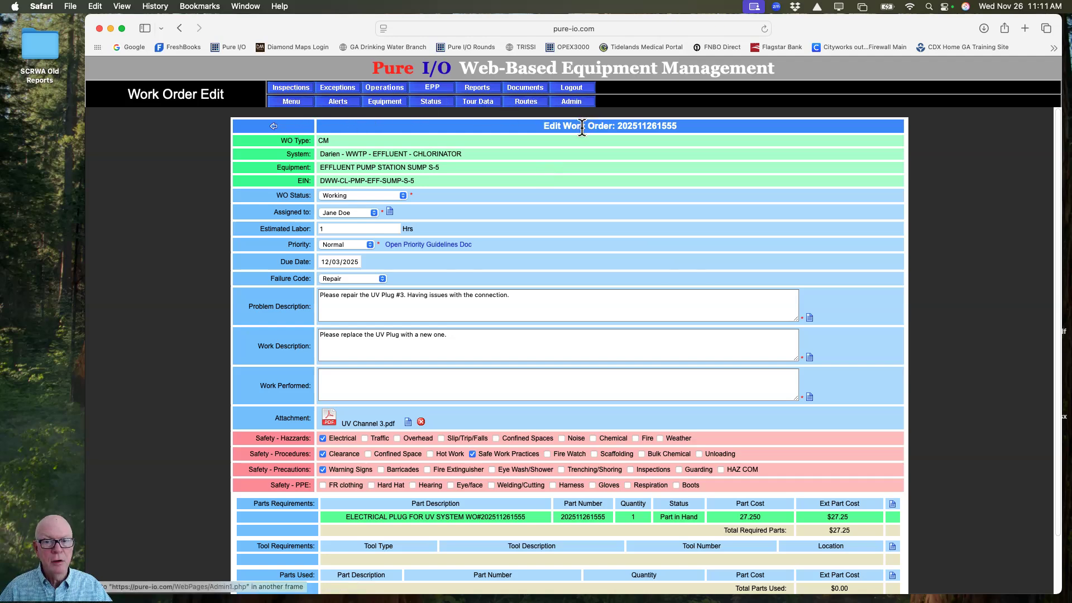
click(311, 104)
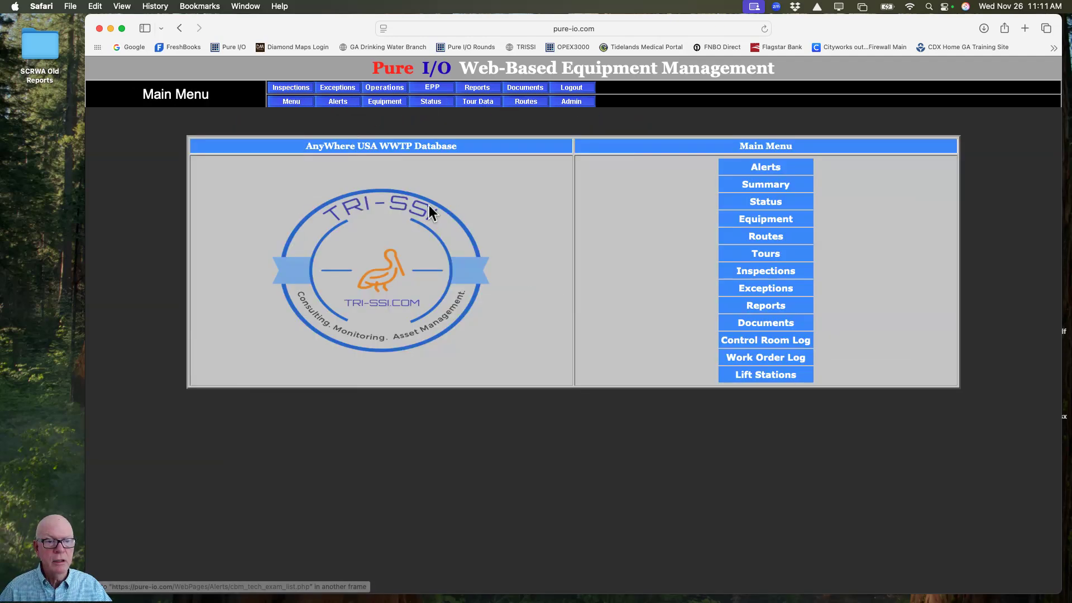
click(586, 103)
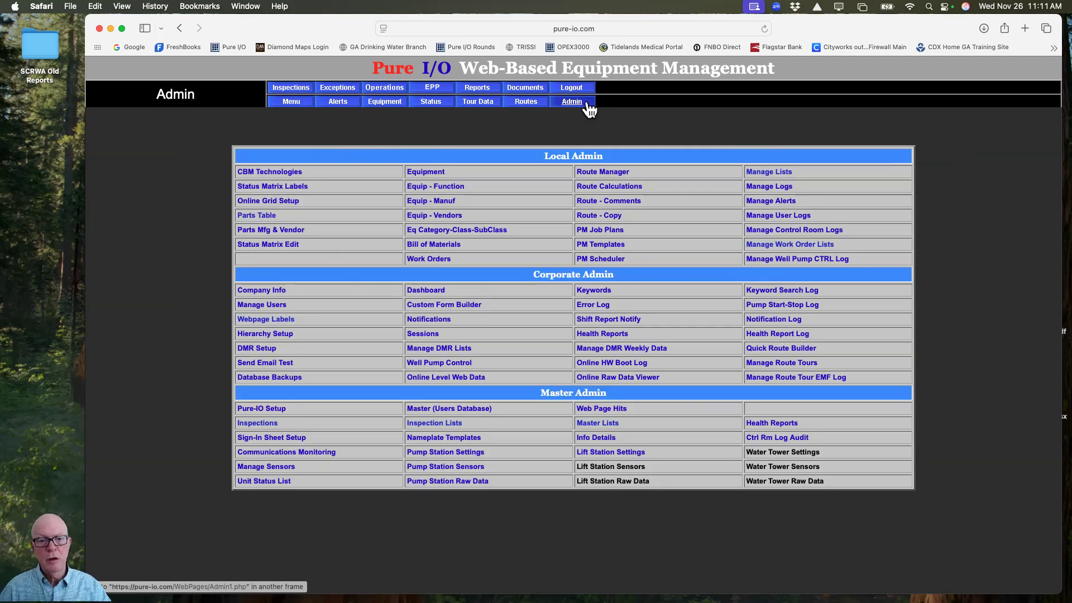
click(266, 219)
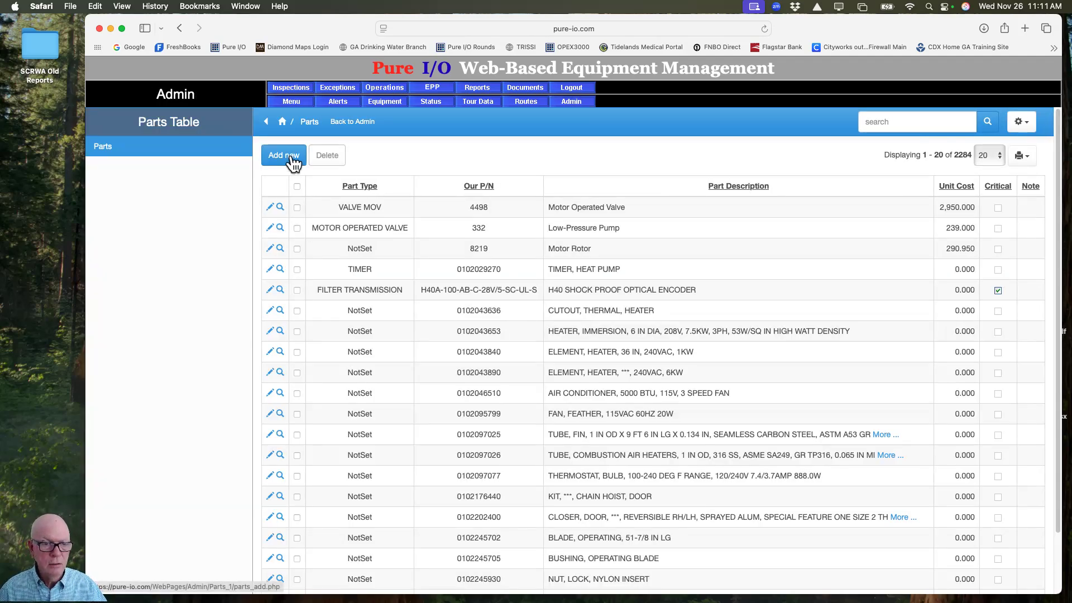
click(291, 158)
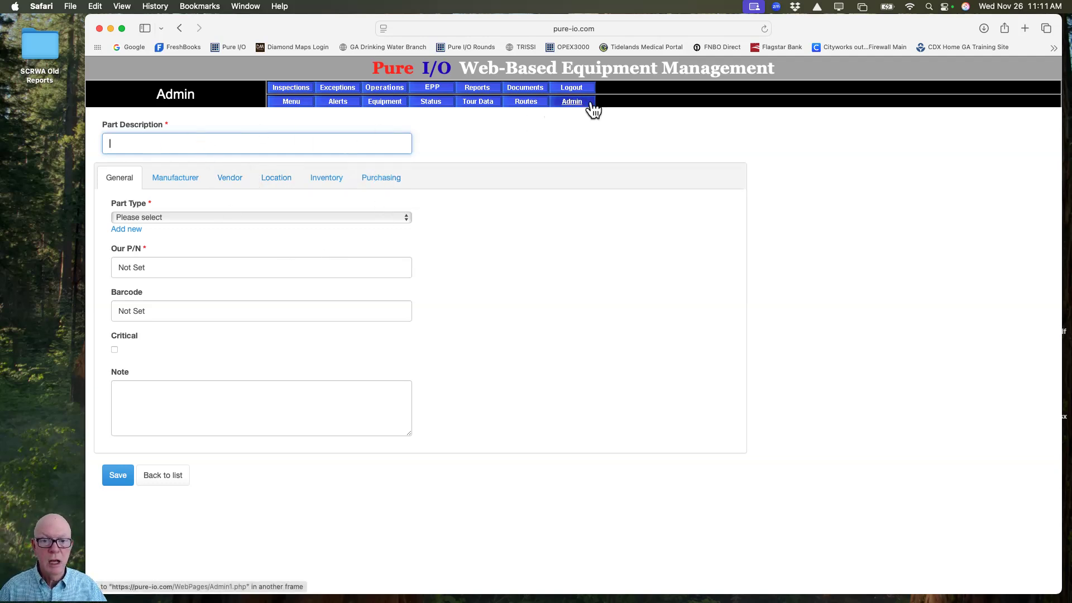
click(312, 104)
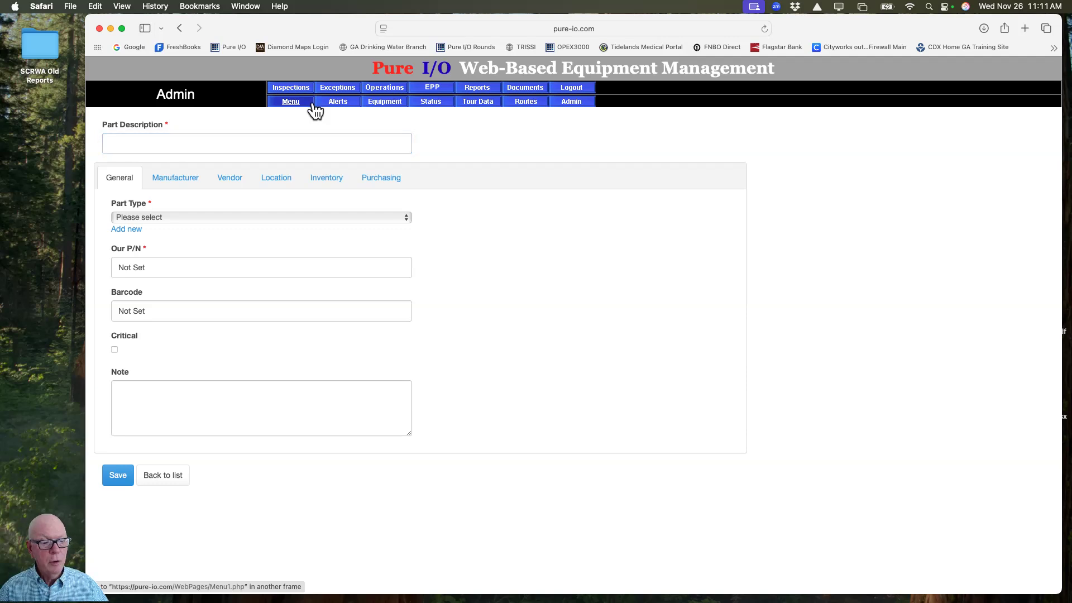